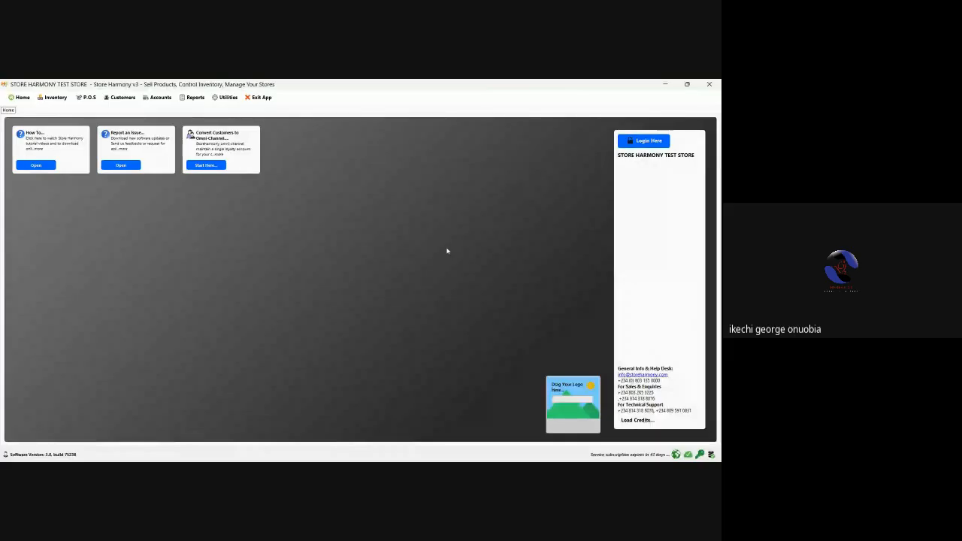
# Log in to the test store account.
pyautogui.click(643, 144)
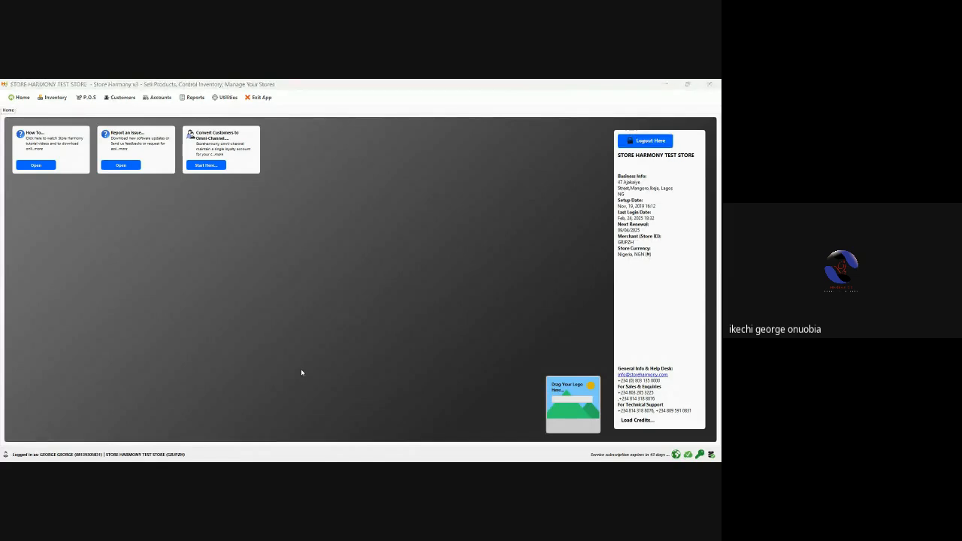
pyautogui.click(227, 373)
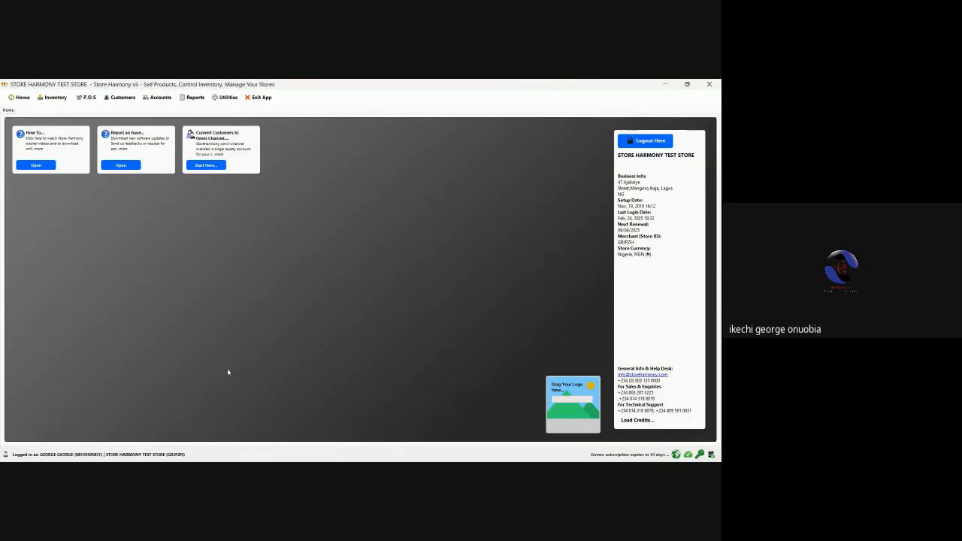
# Open the inventory and list its items by pages.
pyautogui.click(47, 99)
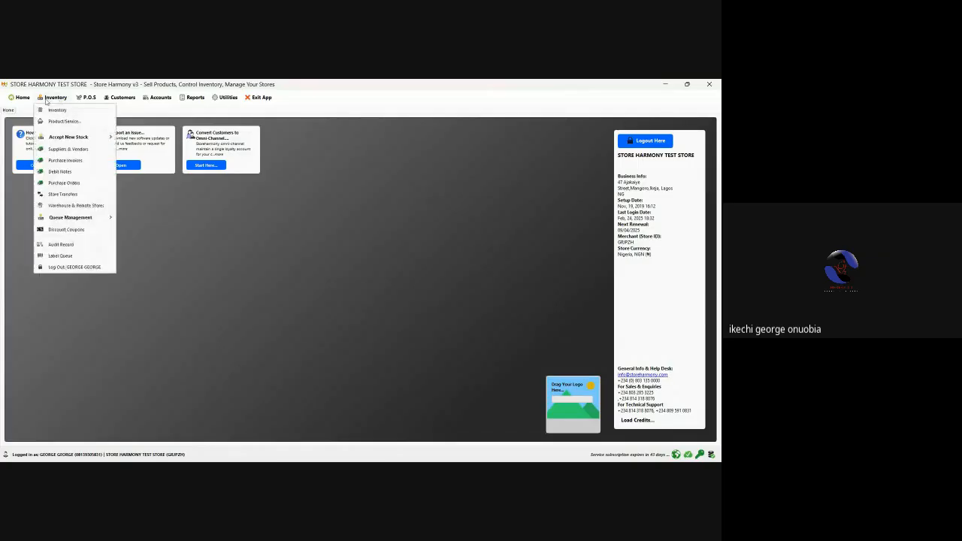
pyautogui.click(57, 110)
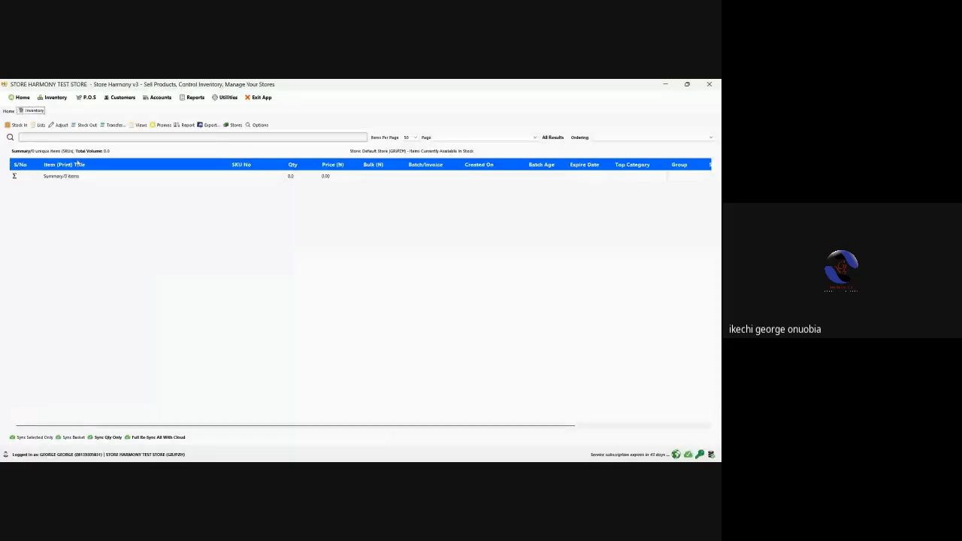
pyautogui.click(39, 125)
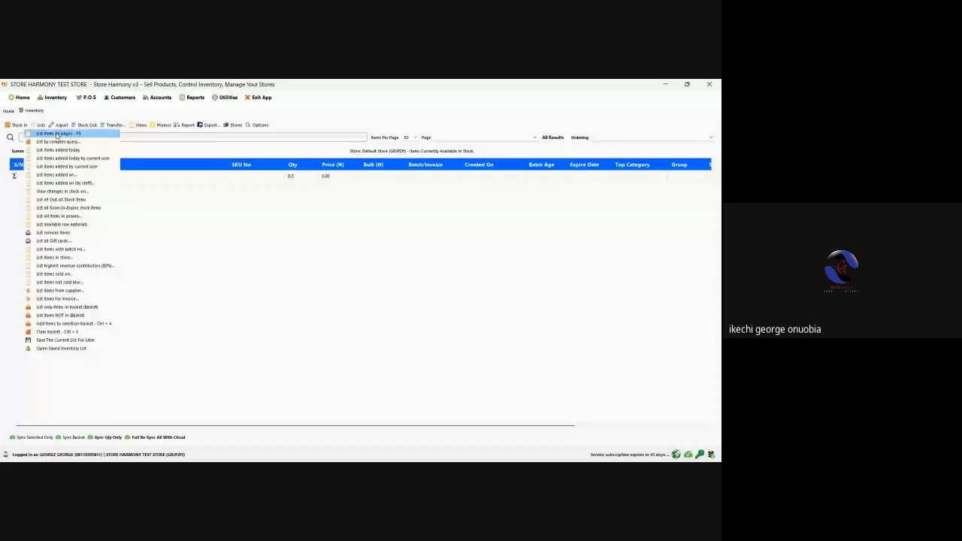
pyautogui.click(57, 134)
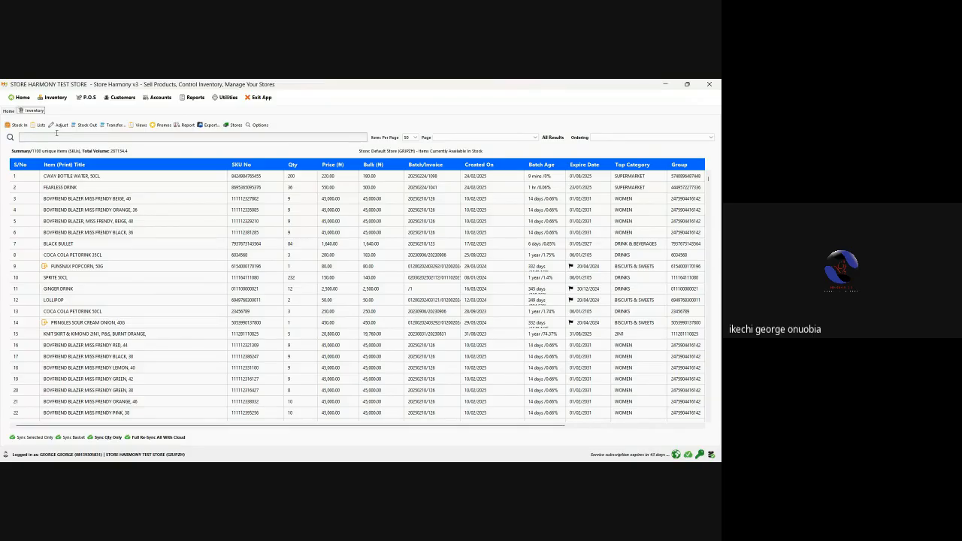
# Switch to Excel to review the columns of the NEW ITEMS sheet, and return to Store Harmony.
pyautogui.click(46, 137)
pyautogui.click(526, 473)
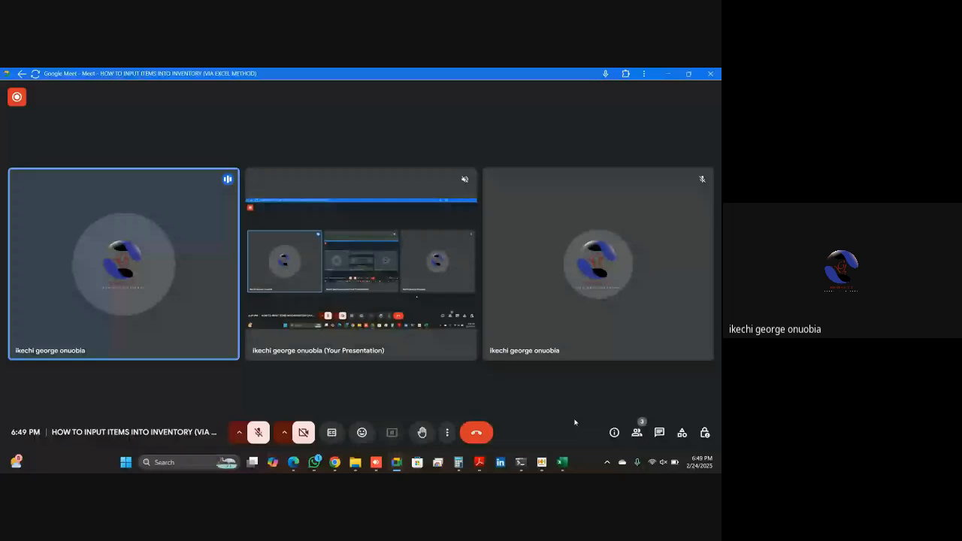
pyautogui.click(563, 462)
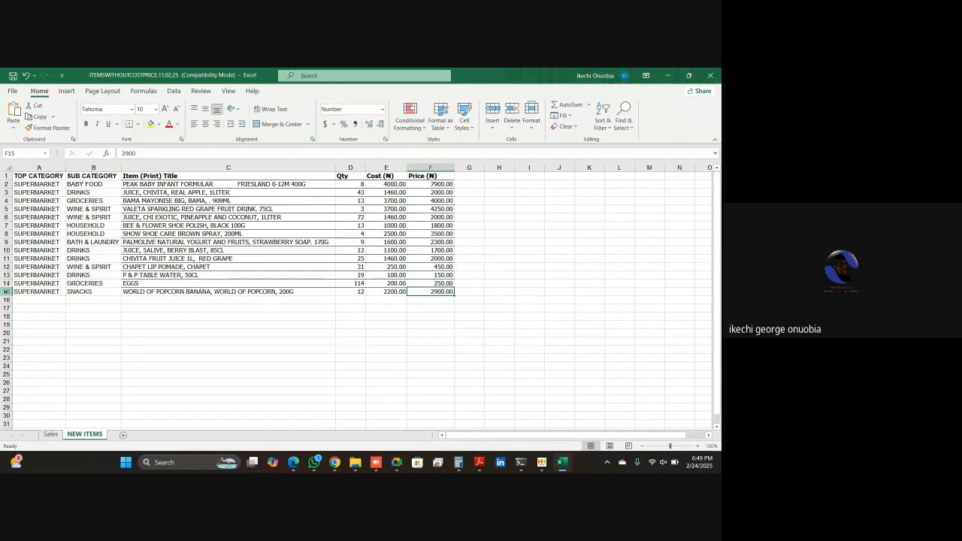
pyautogui.click(543, 463)
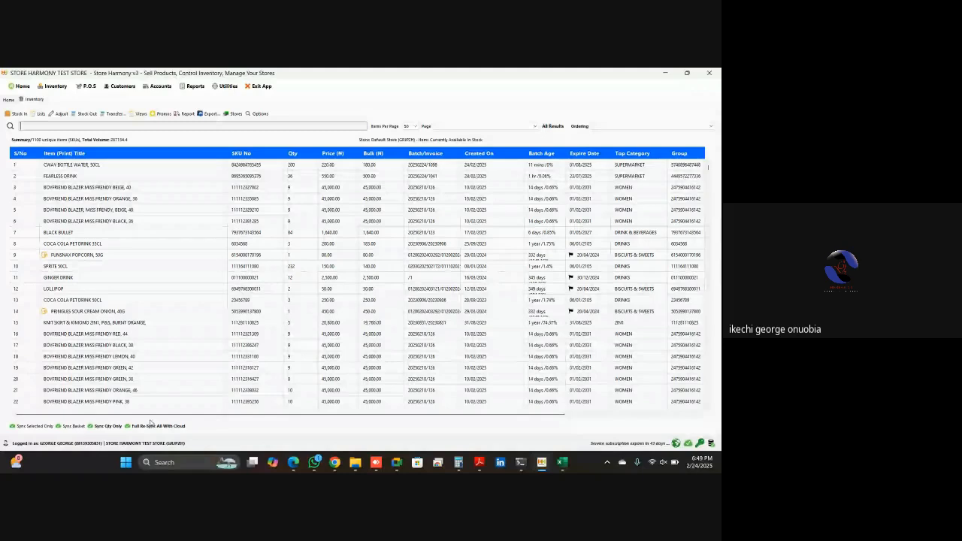
# Start an inventory import via Excel file and load ITEMSWITHOUTCOSTPRICE.11.02.25.xls from the Desktop.
pyautogui.click(17, 116)
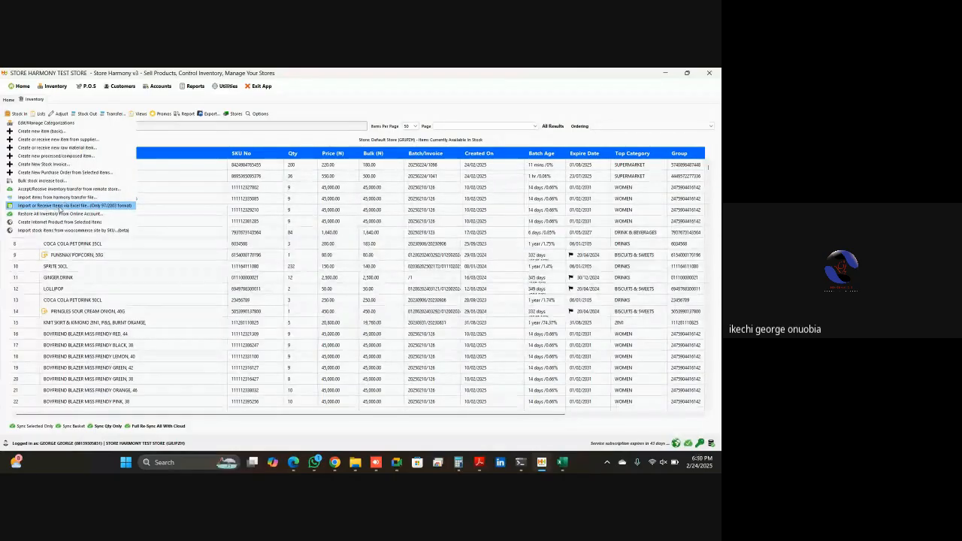
pyautogui.click(59, 206)
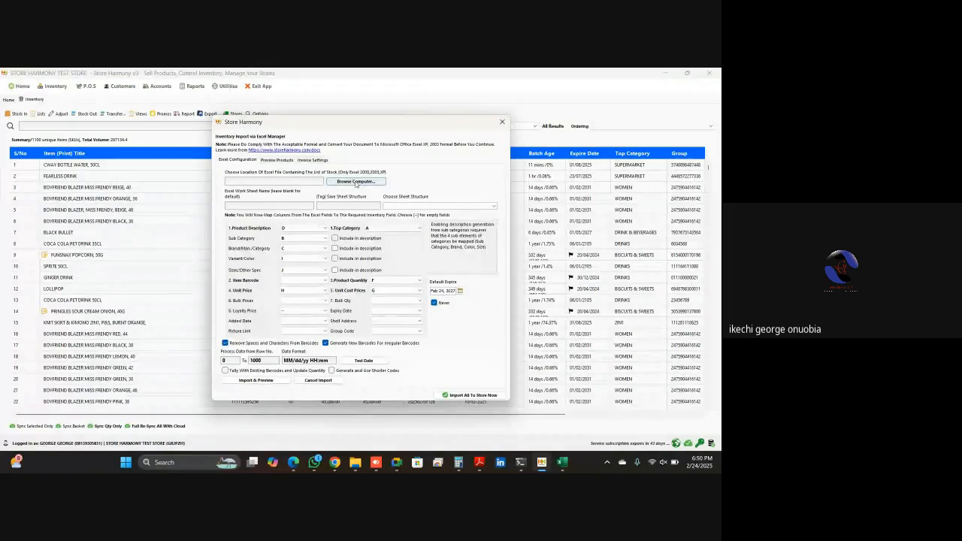
pyautogui.click(356, 182)
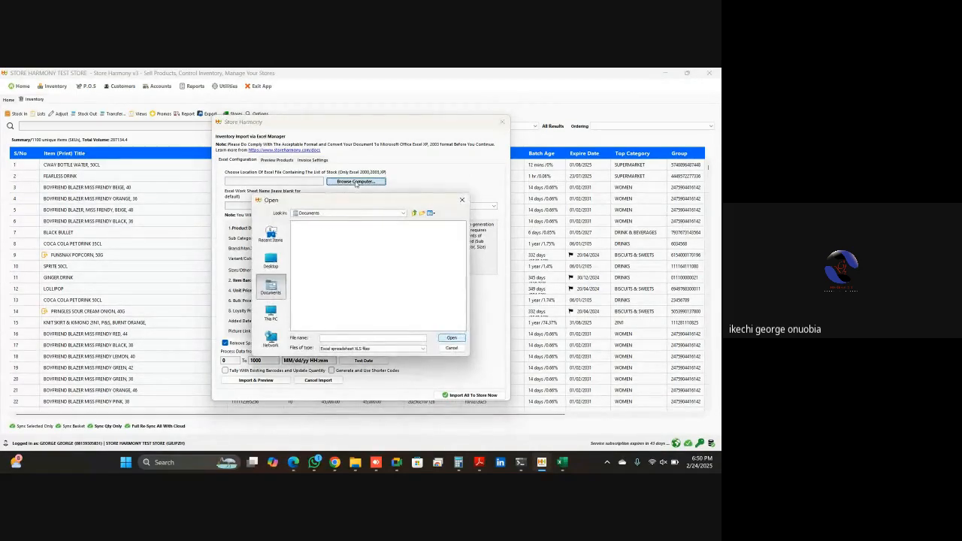
pyautogui.click(280, 254)
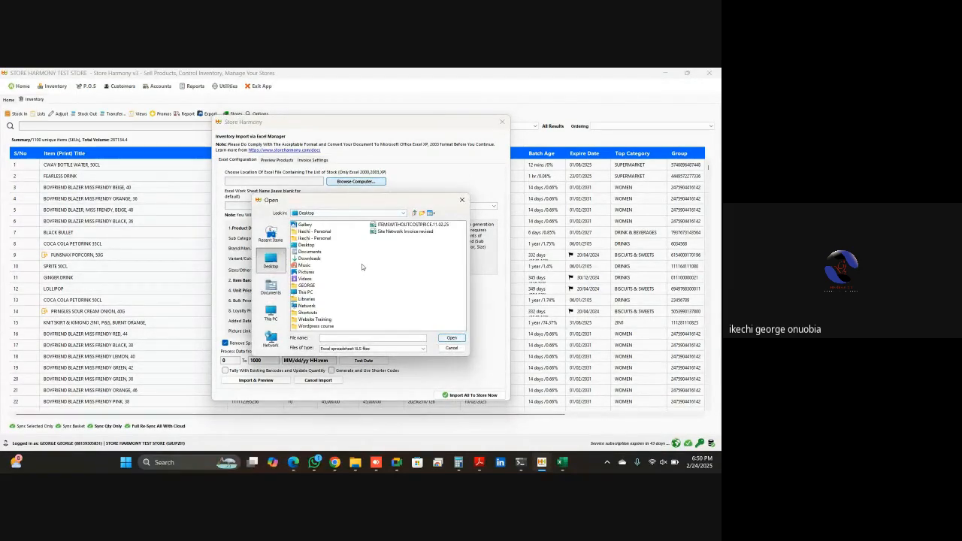
pyautogui.click(411, 226)
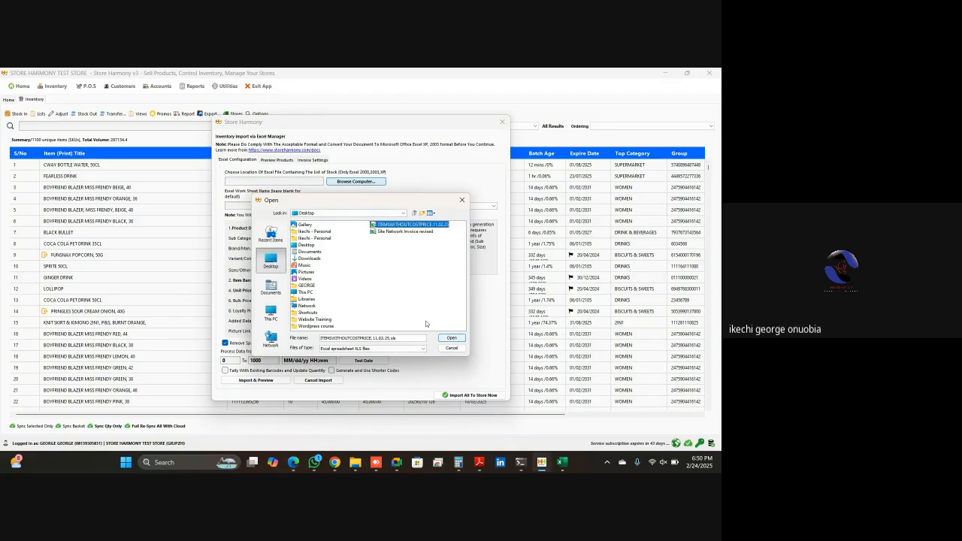
pyautogui.click(450, 338)
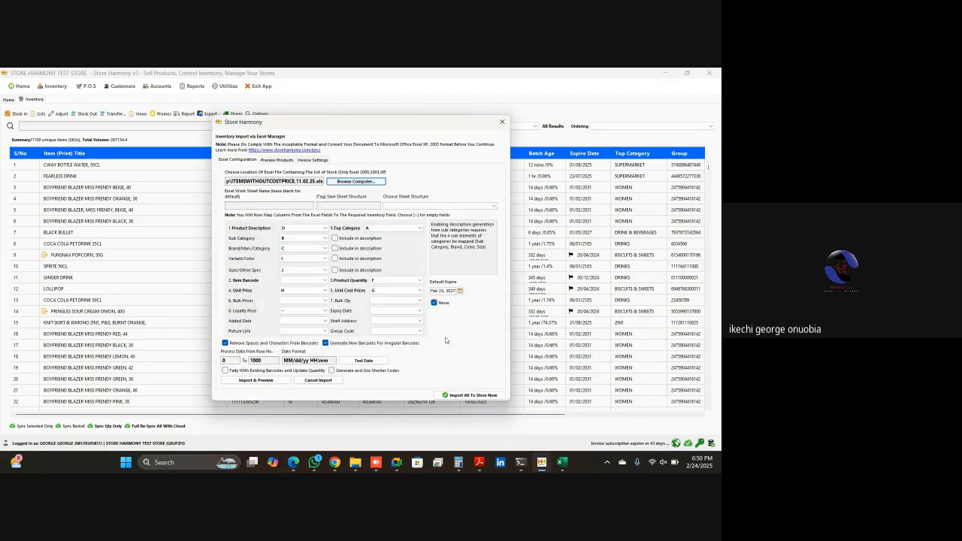
# Check the sheet in Excel and enter NEW SHEET as the Excel worksheet name for the import.
pyautogui.click(565, 464)
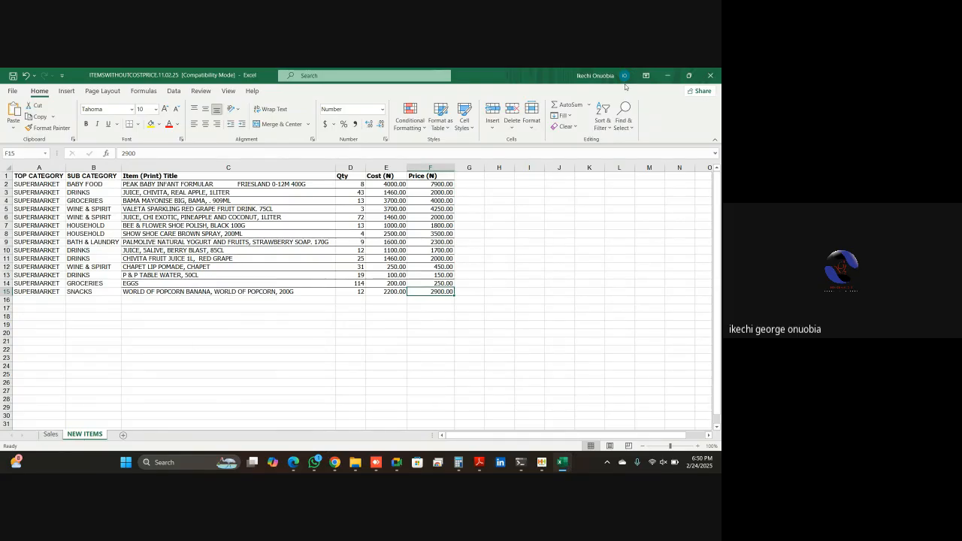
pyautogui.click(667, 75)
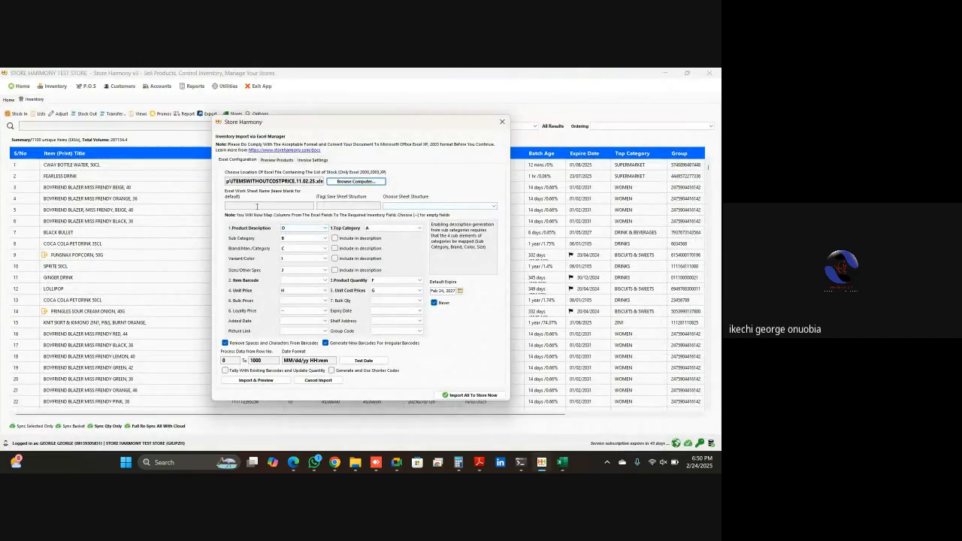
pyautogui.click(256, 206)
pyautogui.write('NEW SHEET')
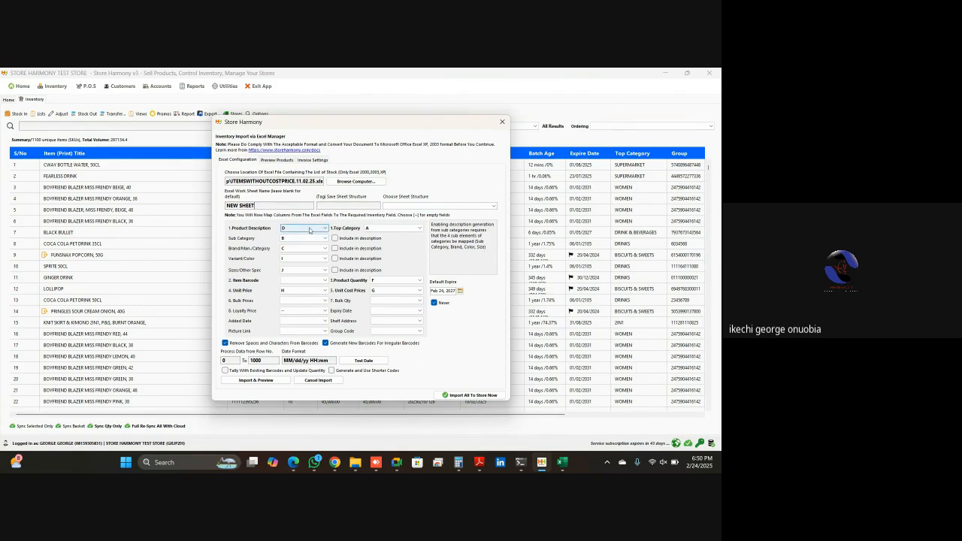
# Check the spreadsheet's columns, map Product Description to column C and keep Sub Category on column B.
pyautogui.click(561, 461)
pyautogui.click(560, 462)
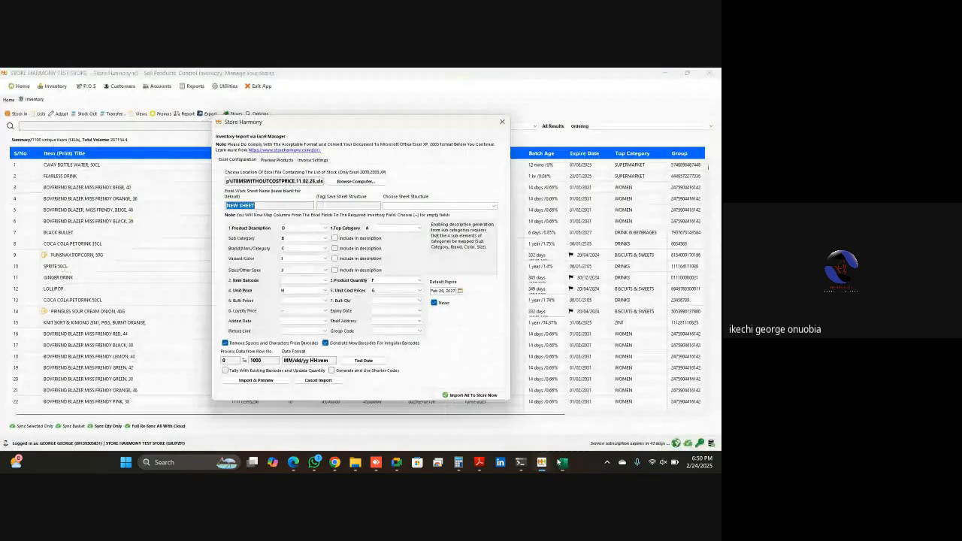
pyautogui.click(299, 230)
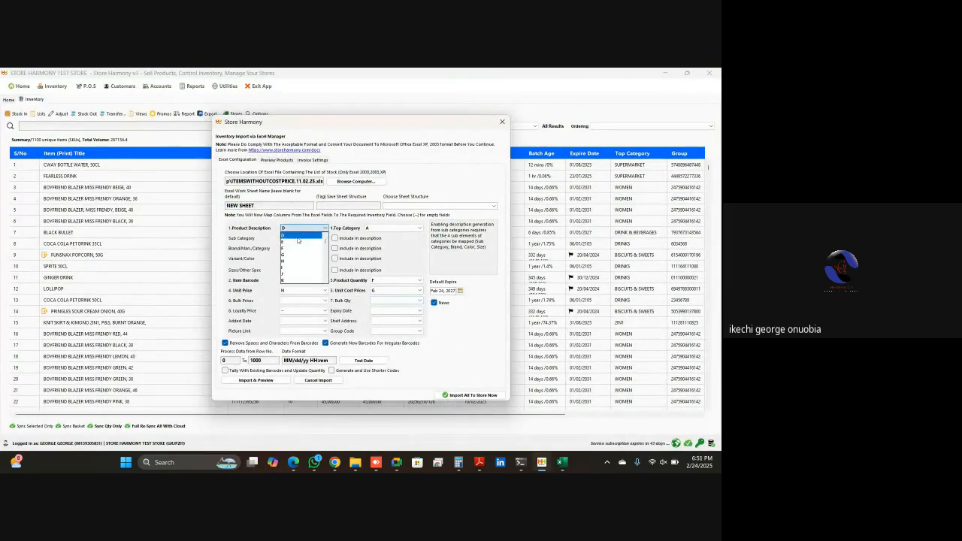
pyautogui.press('Up')
pyautogui.press('Return')
pyautogui.click(317, 238)
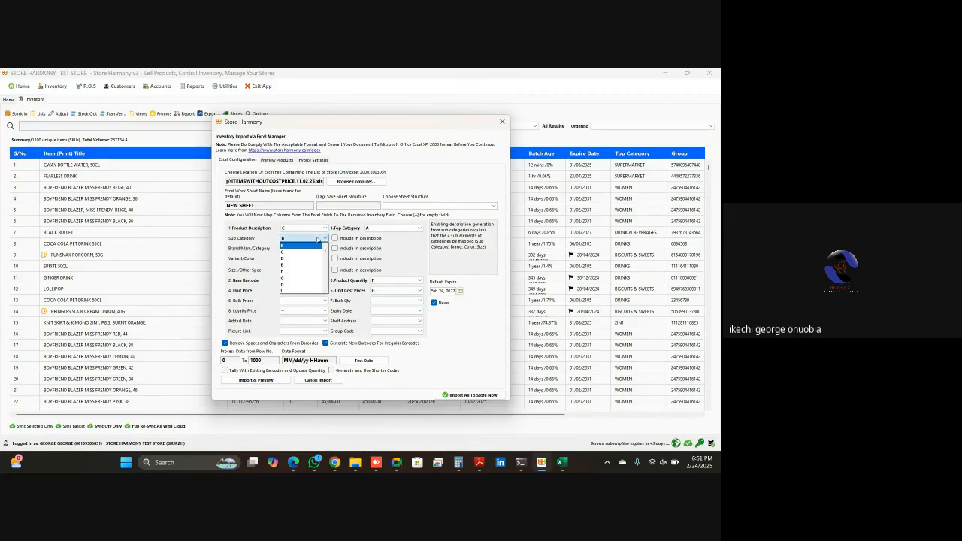
pyautogui.click(317, 239)
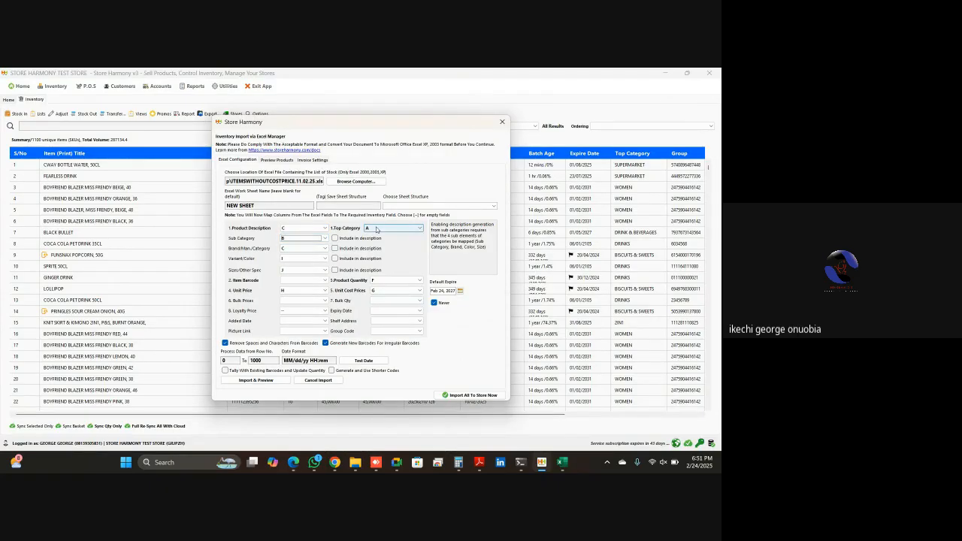
# Set the Brand/Man./Category, Variant/Color and Sizes/Other Spec mappings to the empty option (--).
pyautogui.click(303, 249)
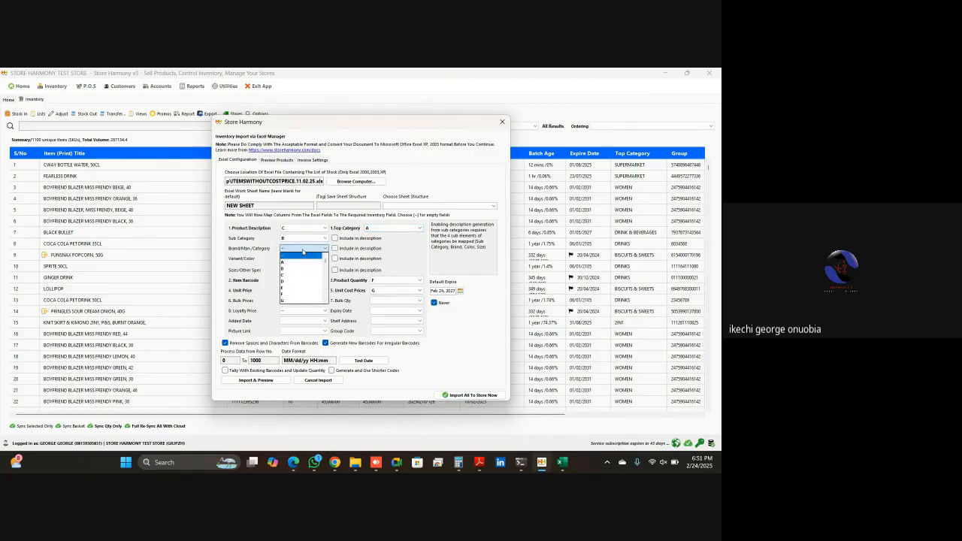
pyautogui.click(303, 251)
pyautogui.click(320, 259)
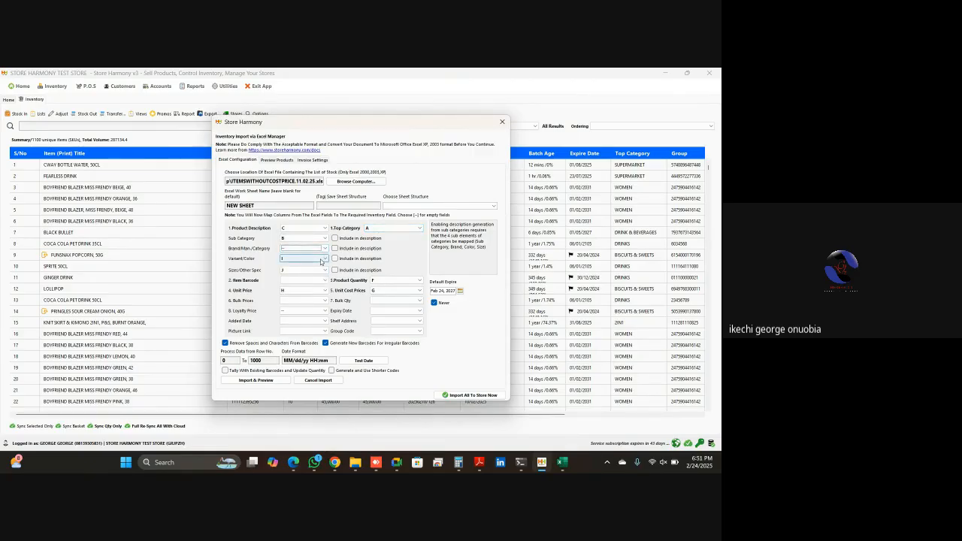
pyautogui.click(321, 261)
pyautogui.scroll(5, 322, 261)
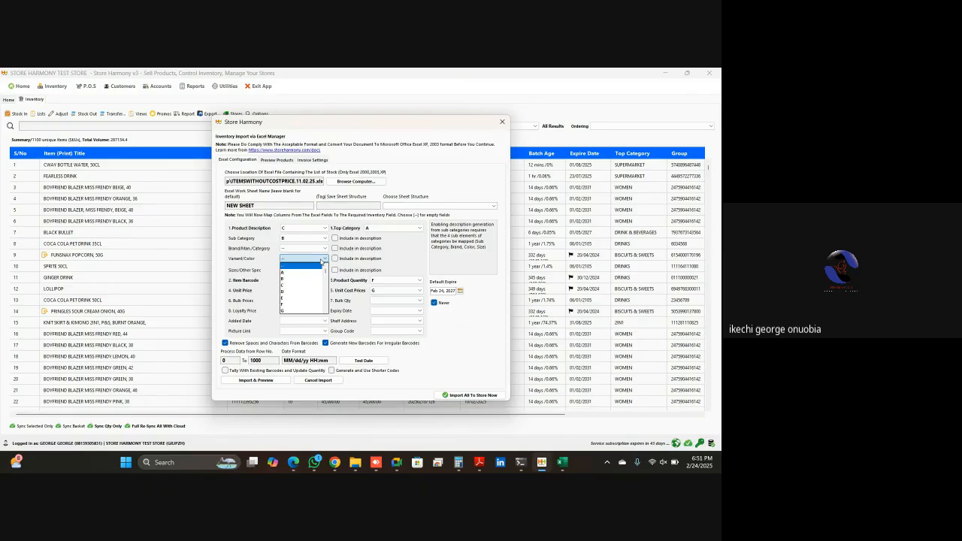
pyautogui.click(322, 261)
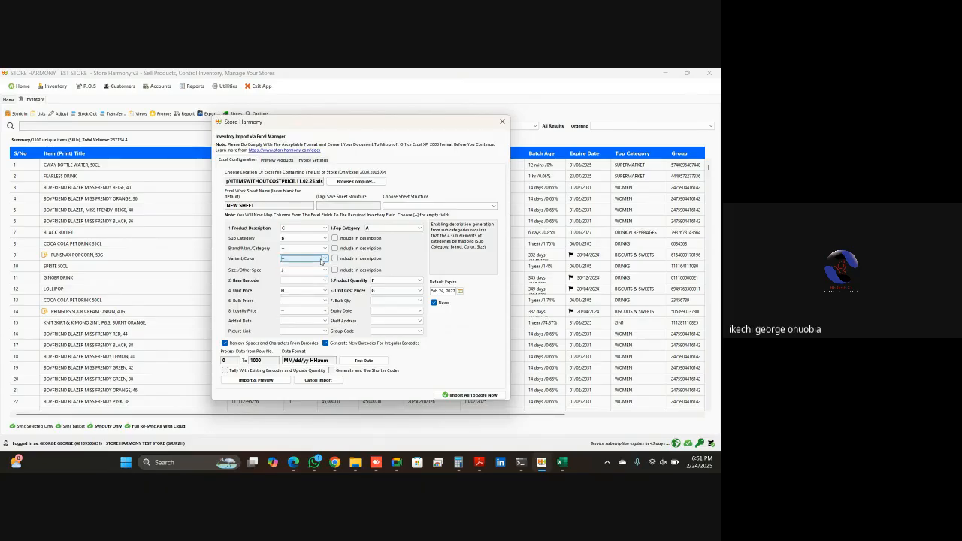
pyautogui.click(324, 270)
pyautogui.scroll(5, 324, 273)
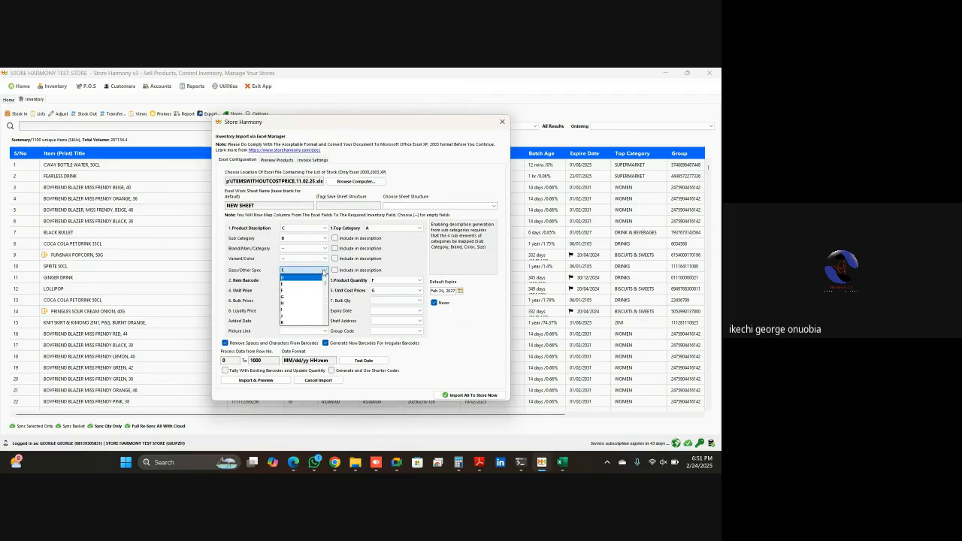
pyautogui.click(324, 272)
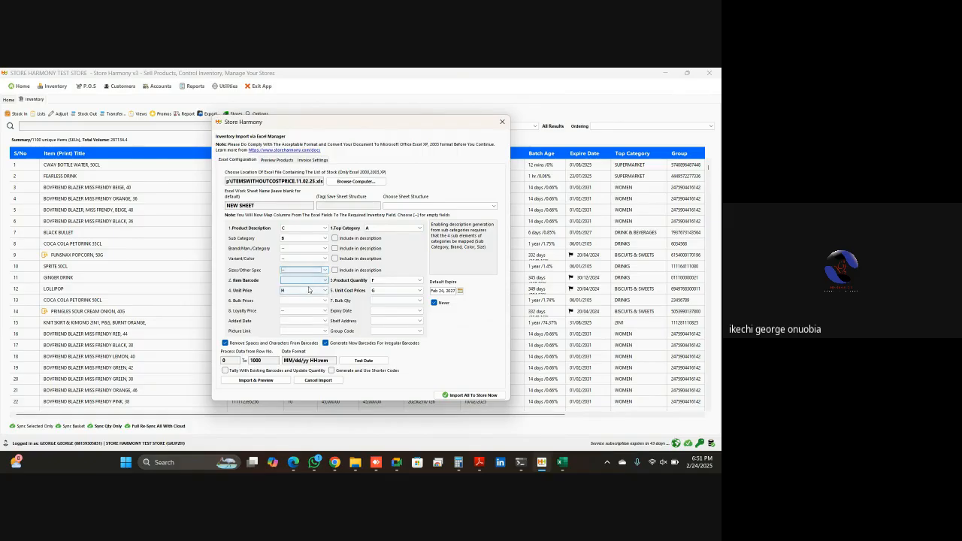
# Check the spreadsheet's columns in Excel and map Unit Cost Prices to column D.
pyautogui.click(563, 462)
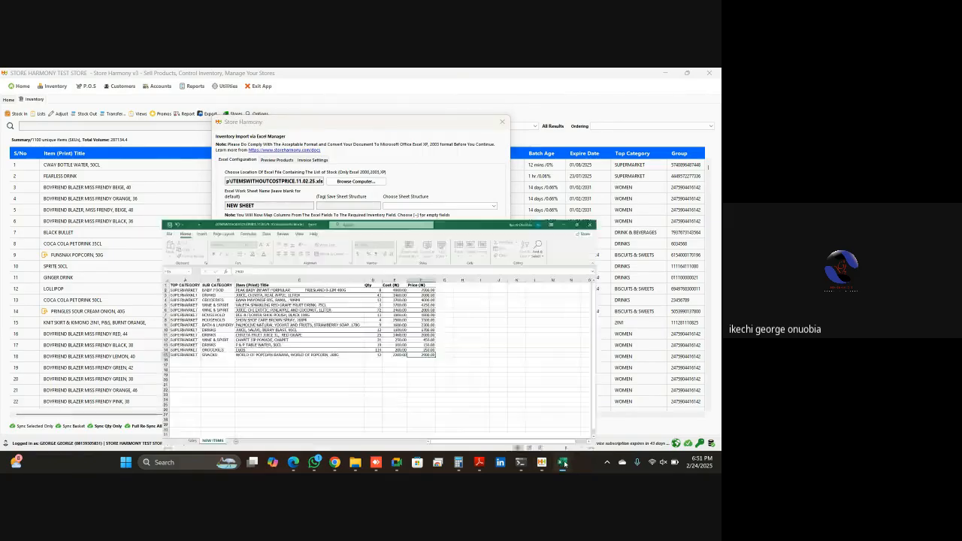
pyautogui.click(565, 464)
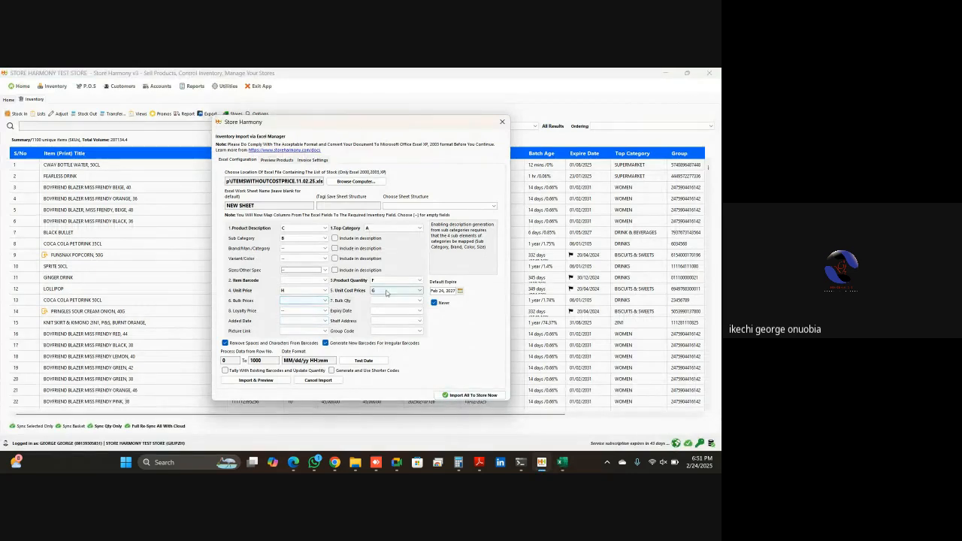
pyautogui.click(386, 291)
pyautogui.press('Up')
pyautogui.press('Up')
pyautogui.press('Up')
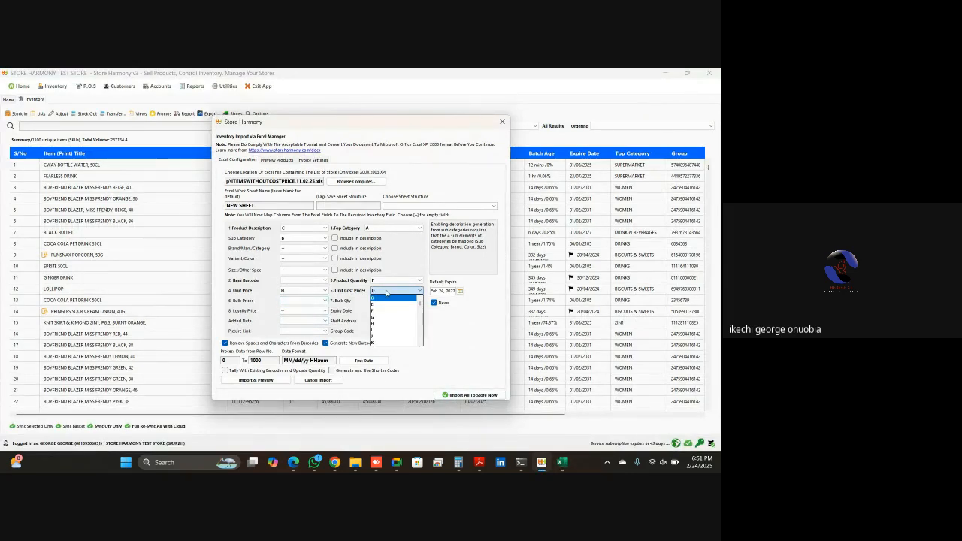
pyautogui.press('Return')
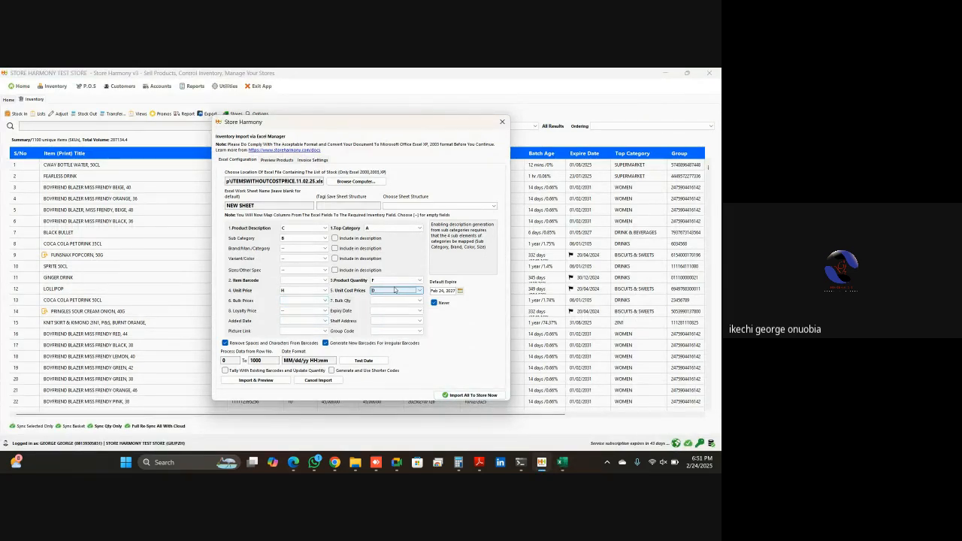
# Map Product Quantity to column D, Unit Cost Prices to column E and Unit Price to column F.
pyautogui.click(396, 281)
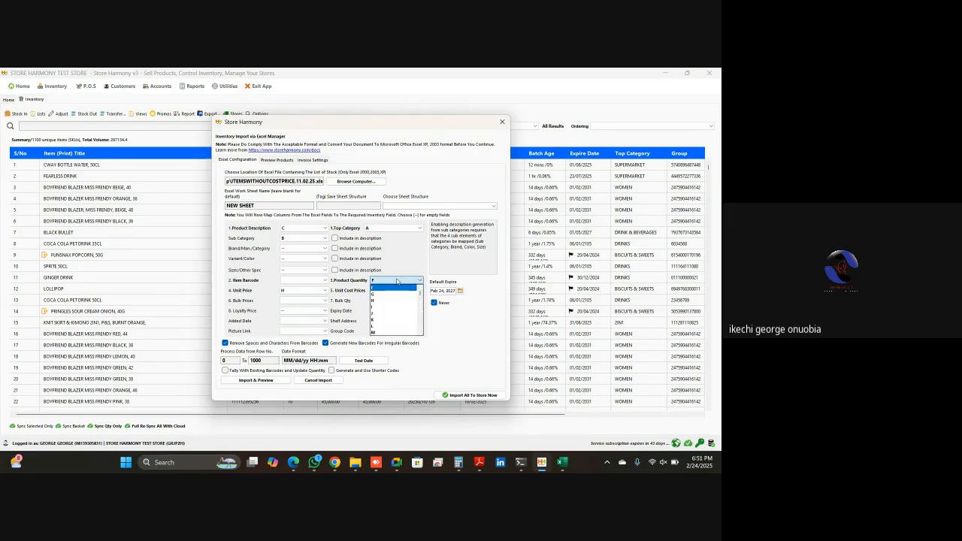
pyautogui.press('Up')
pyautogui.press('Return')
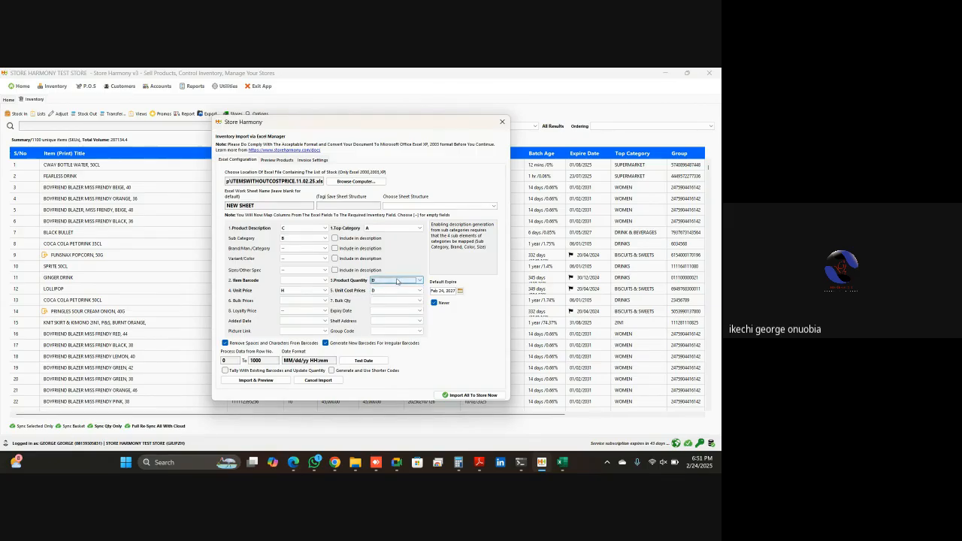
pyautogui.click(400, 292)
pyautogui.press('Down')
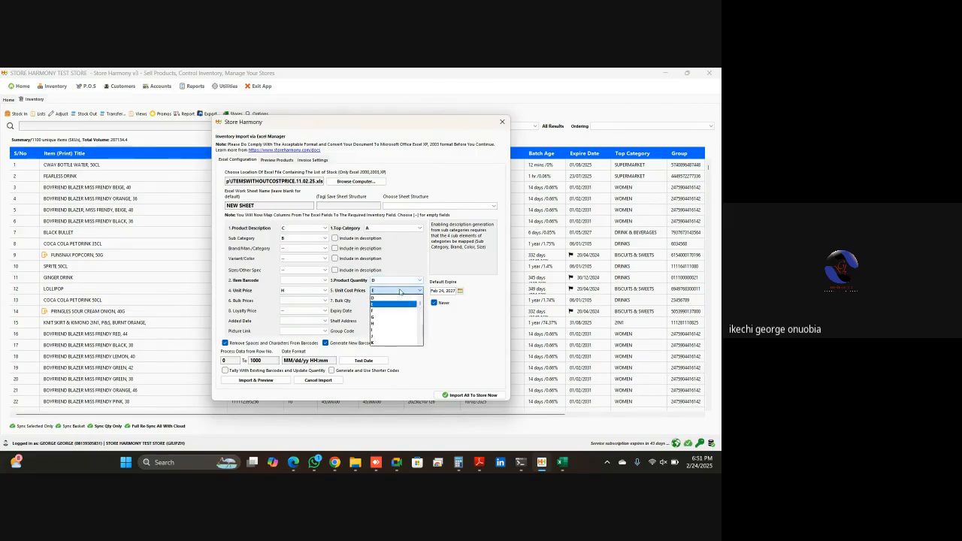
pyautogui.press('Return')
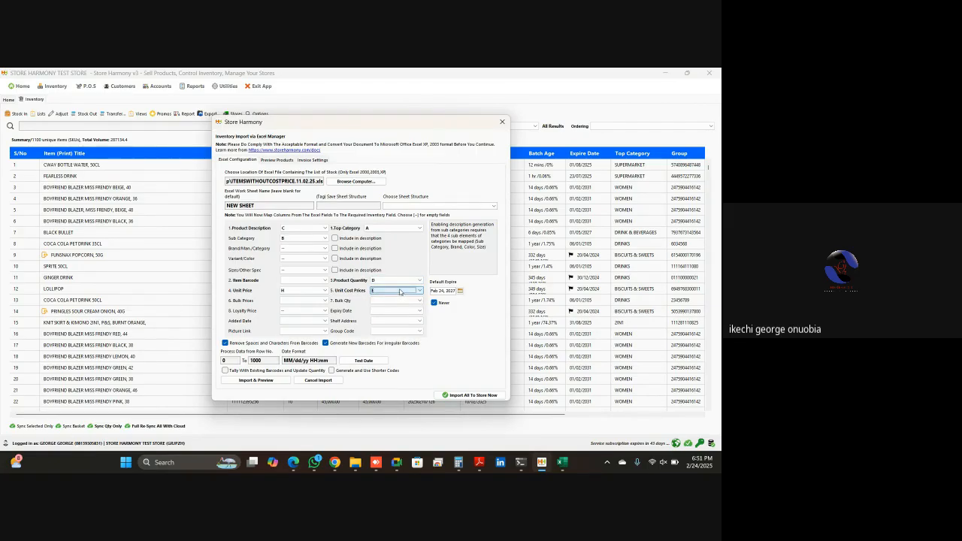
pyautogui.click(297, 294)
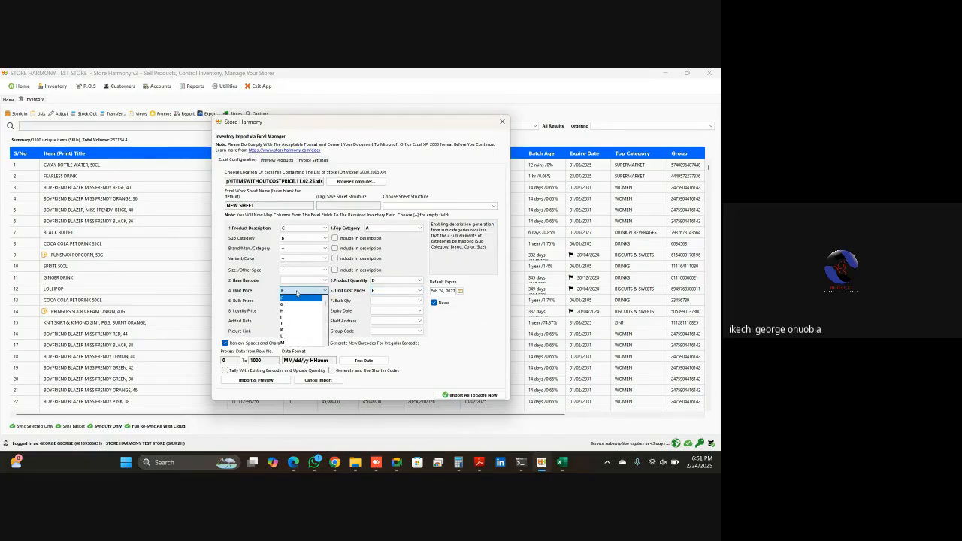
pyautogui.press('Return')
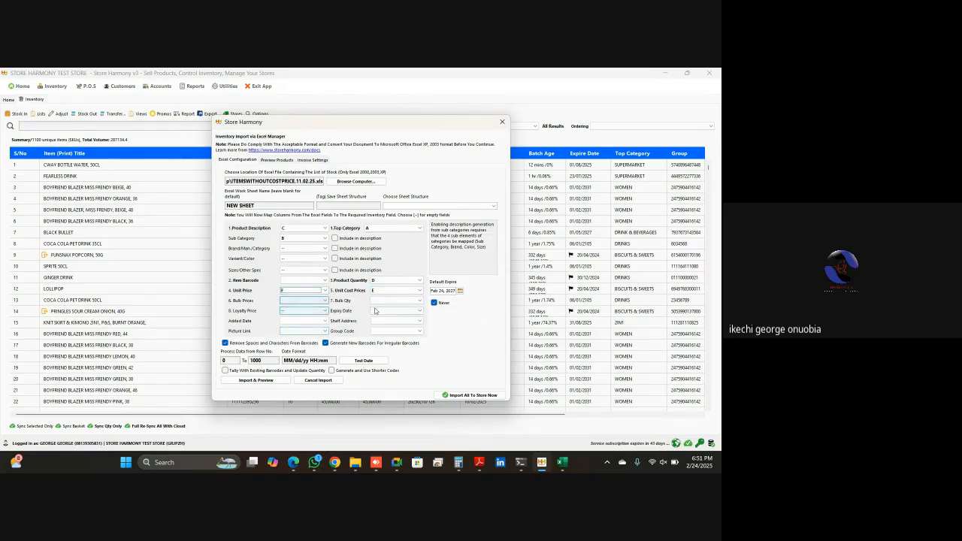
# Set the default expiry date for the imported items to Feb 1, 2033.
pyautogui.click(460, 292)
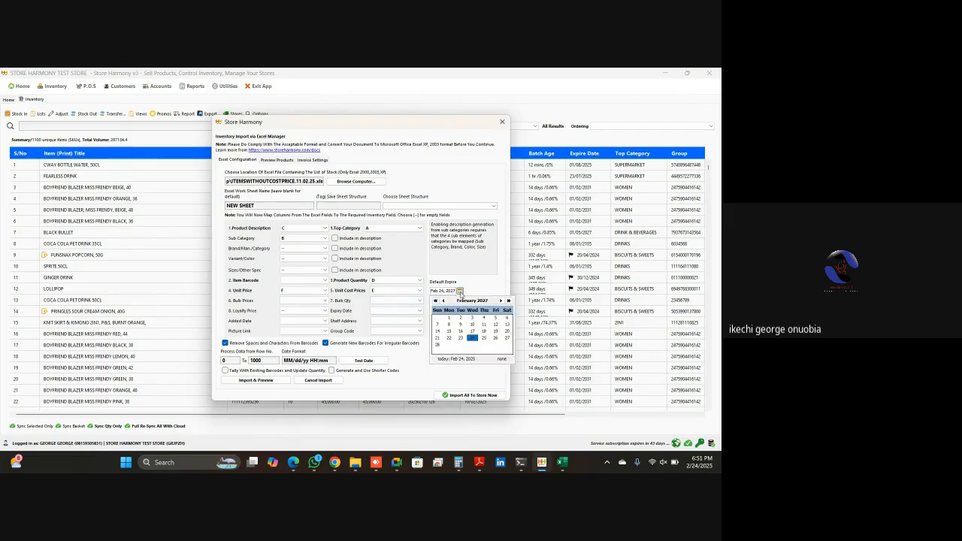
pyautogui.click(508, 301)
pyautogui.click(508, 301)
pyautogui.click(508, 300)
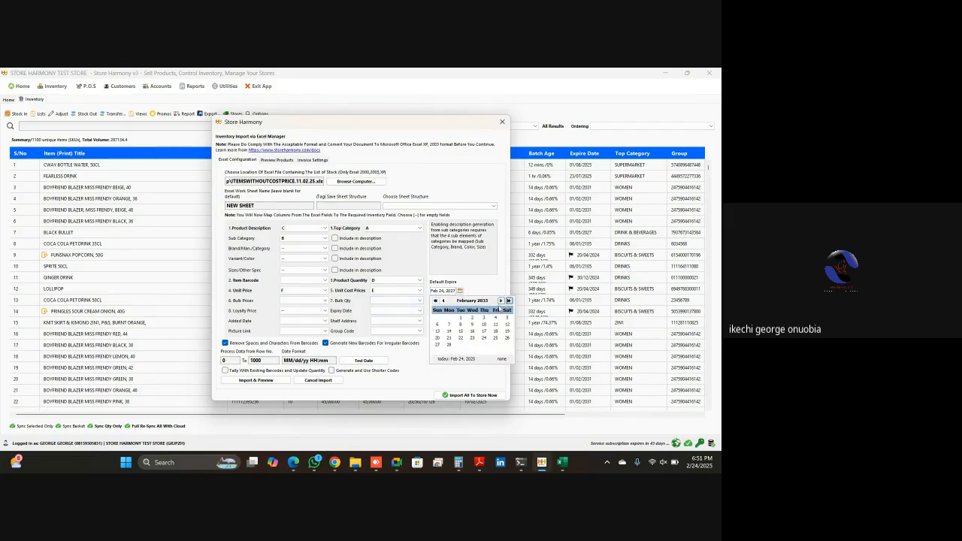
pyautogui.click(461, 318)
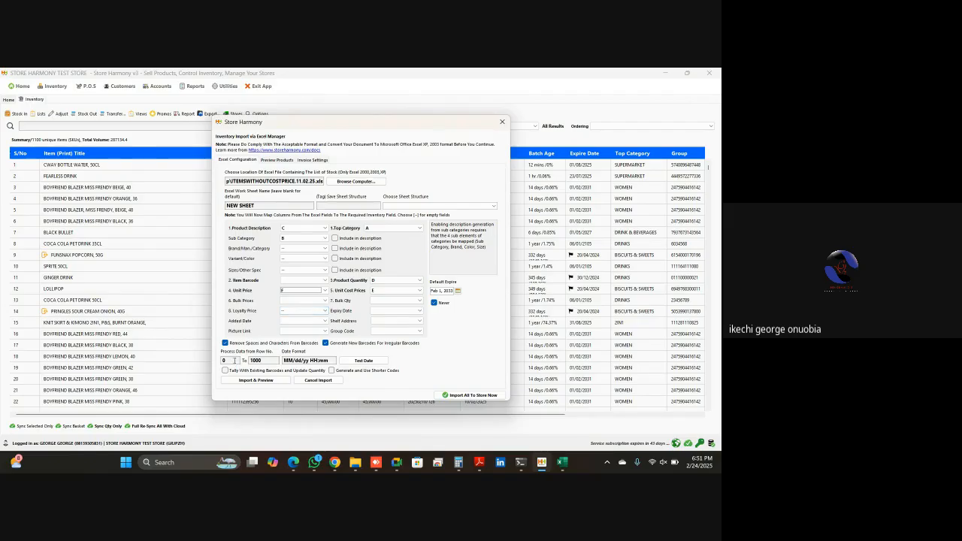
# Limit the data processing range to rows 2 to 16 of the spreadsheet.
pyautogui.click(234, 358)
pyautogui.doubleClick(235, 359)
pyautogui.doubleClick(260, 360)
pyautogui.write('16')
# In the import's invoice settings, choose the supplier account whose name is an e-mail address.
pyautogui.click(285, 163)
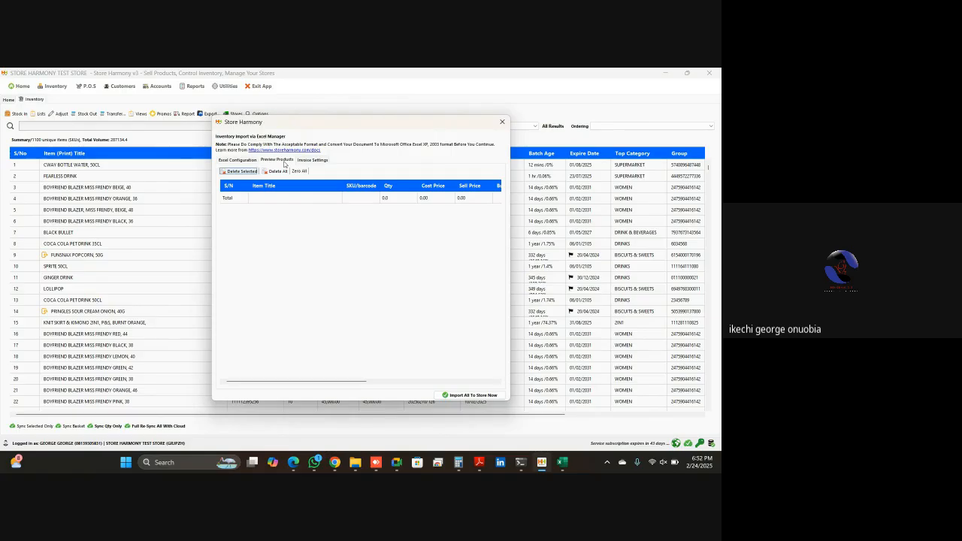
pyautogui.click(306, 163)
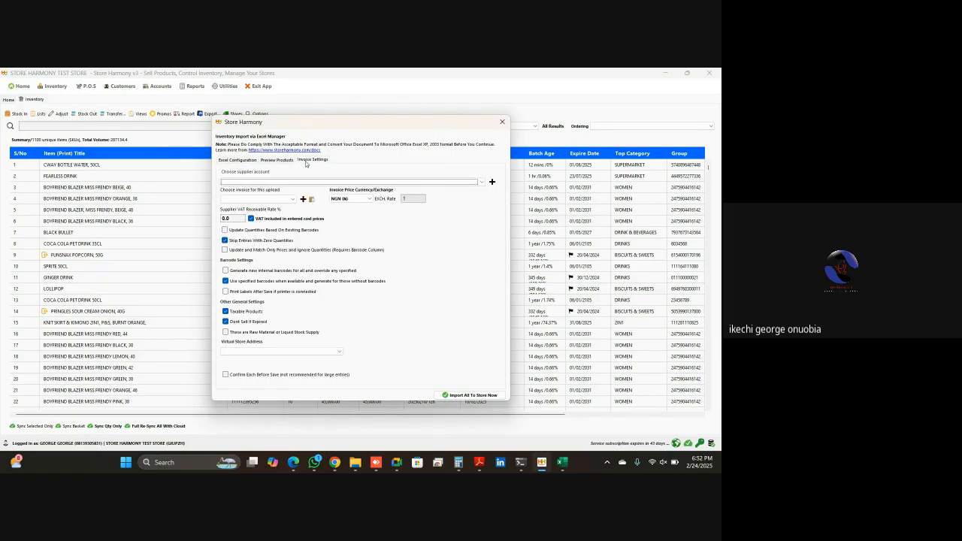
pyautogui.click(328, 181)
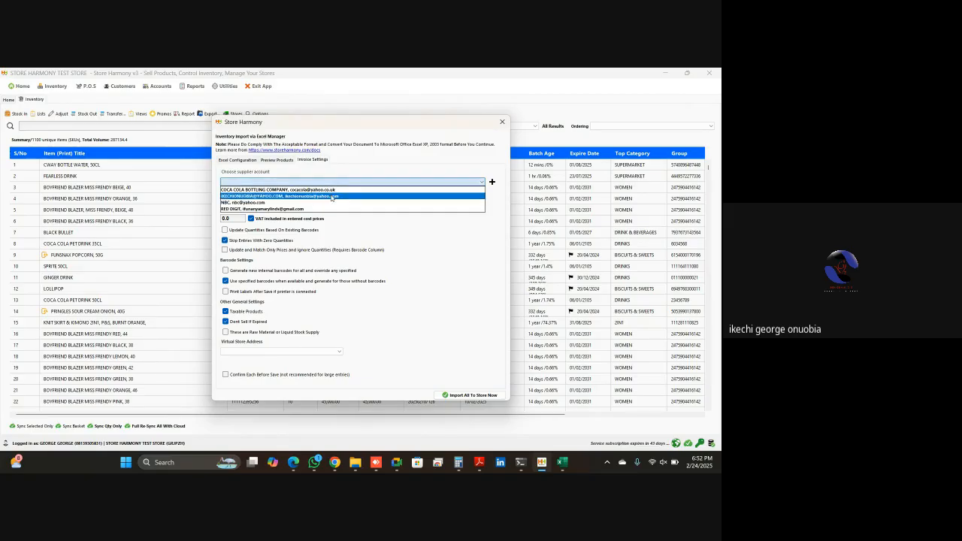
pyautogui.click(331, 197)
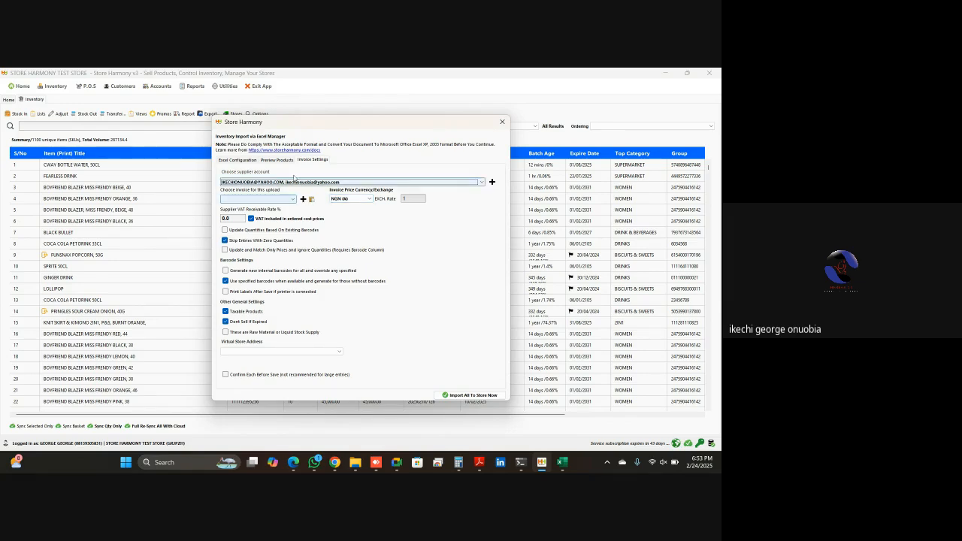
# Create a purchase invoice for this upload with supplier invoice number 124 and the approval requirement switched off.
pyautogui.click(285, 199)
pyautogui.click(284, 199)
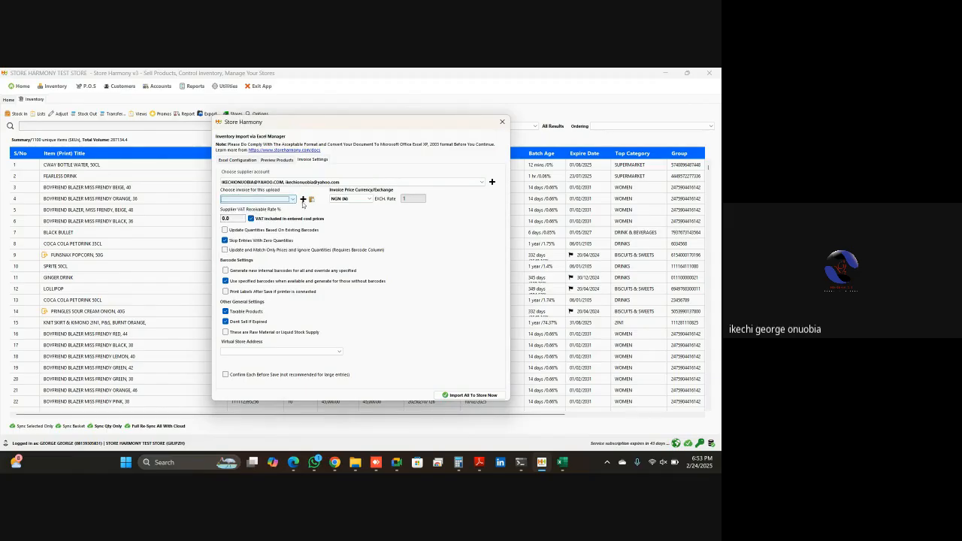
pyautogui.click(303, 200)
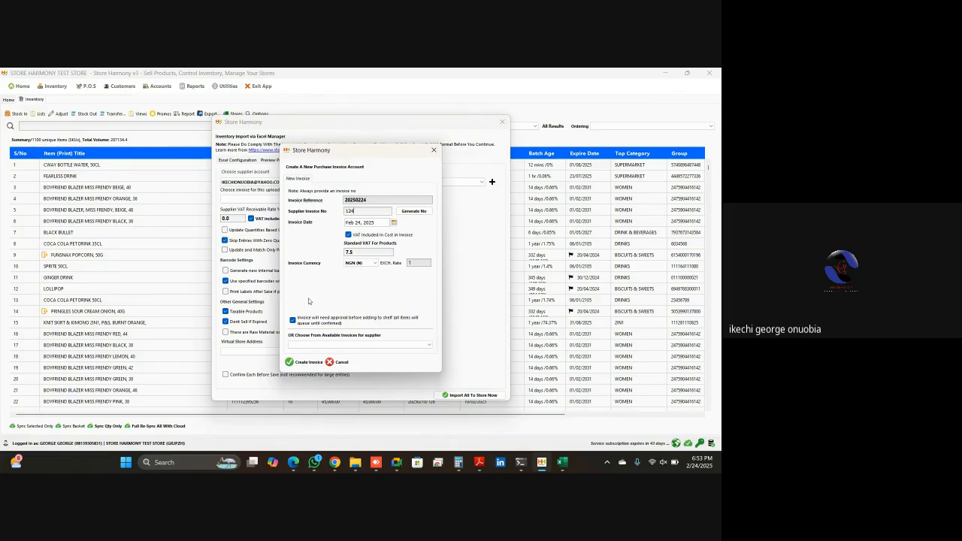
pyautogui.click(299, 322)
pyautogui.click(306, 362)
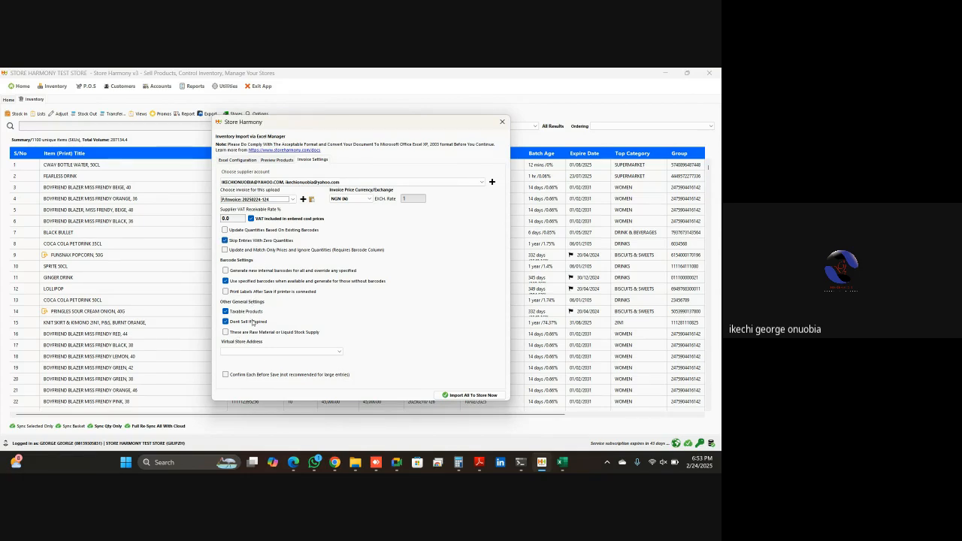
# Try to import and preview the spreadsheet data, and check the worksheet's name in Excel.
pyautogui.click(237, 160)
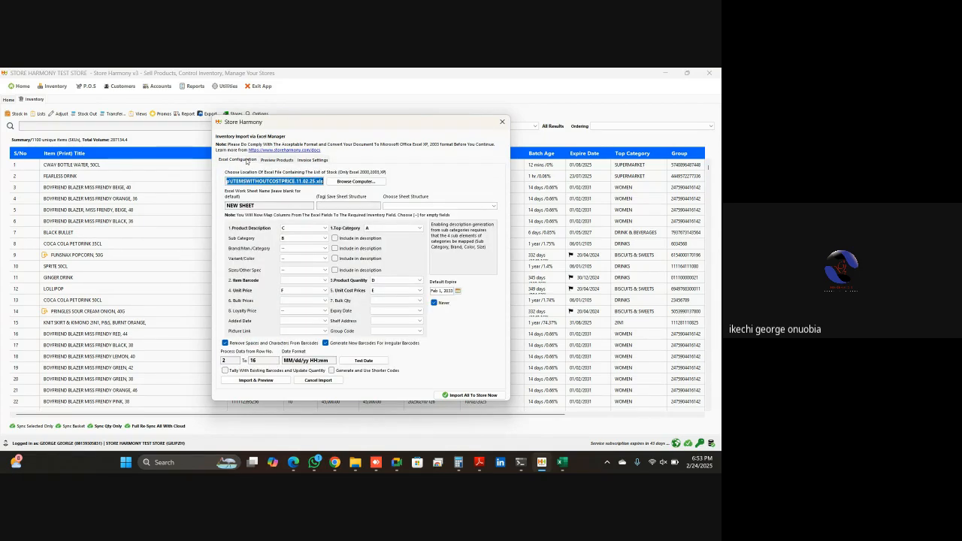
pyautogui.click(251, 381)
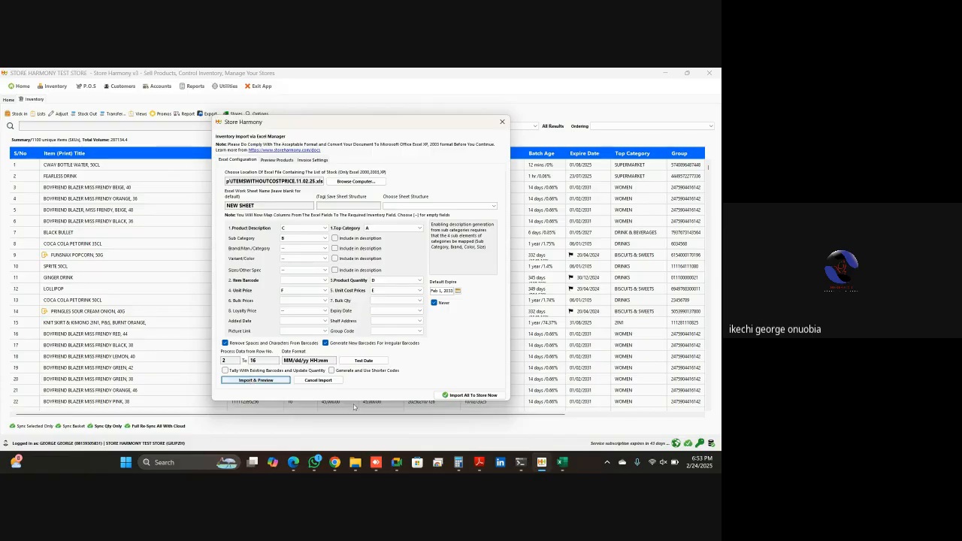
pyautogui.click(564, 463)
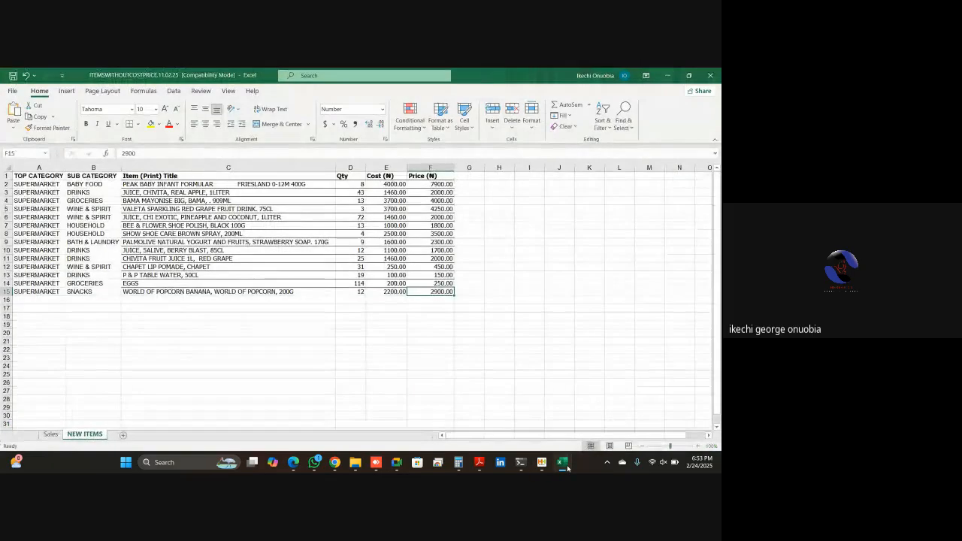
pyautogui.click(564, 464)
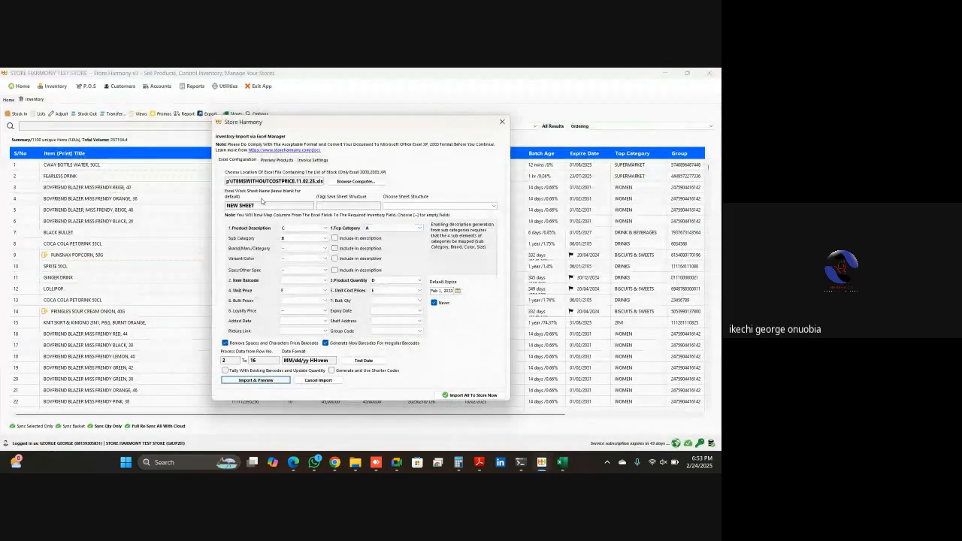
# Correct the Excel worksheet name to NEW ITEMS and import the rows into the product preview.
pyautogui.doubleClick(264, 206)
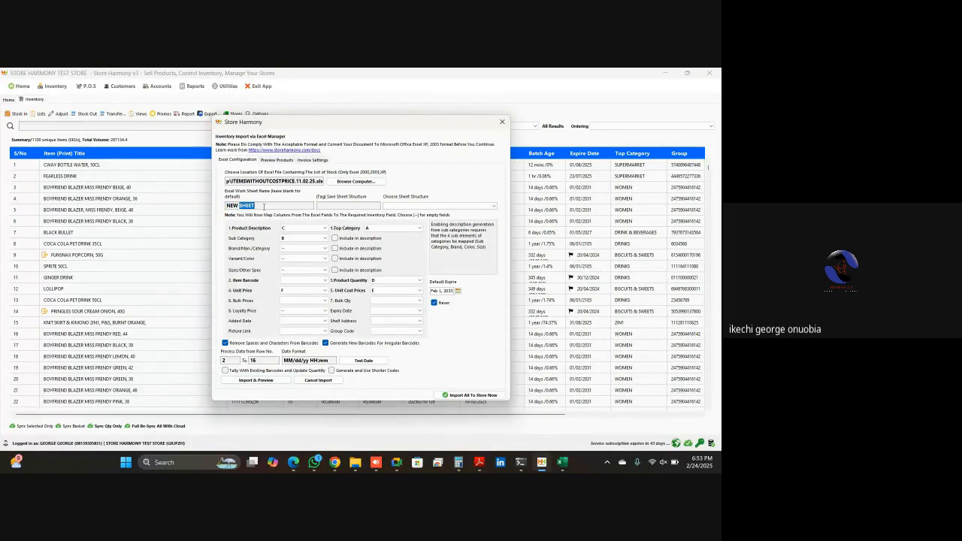
pyautogui.press('BackSpace')
pyautogui.click(262, 384)
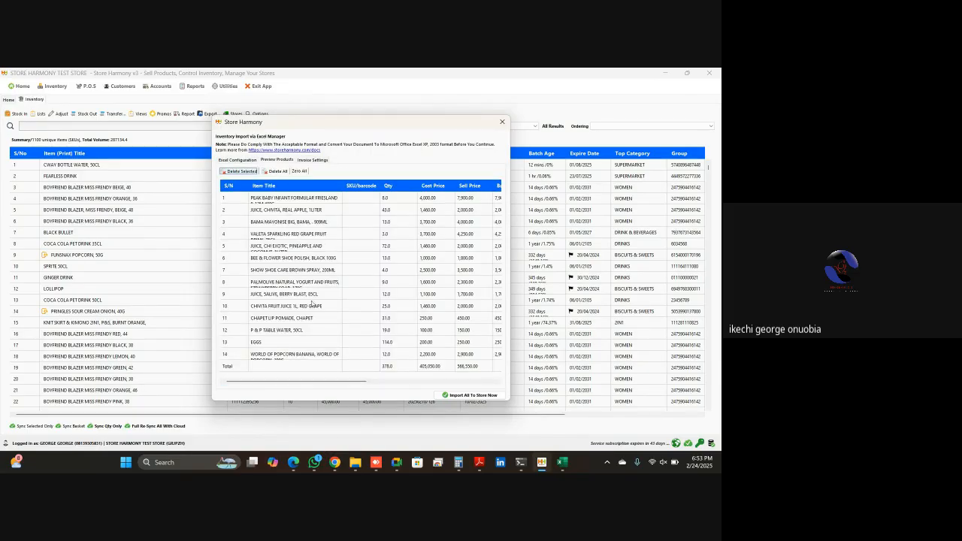
# Review the previewed products and import them all into the store inventory.
pyautogui.moveTo(303, 384)
pyautogui.mouseDown()
pyautogui.moveTo(433, 389)
pyautogui.moveTo(294, 369)
pyautogui.mouseUp()
pyautogui.click(468, 397)
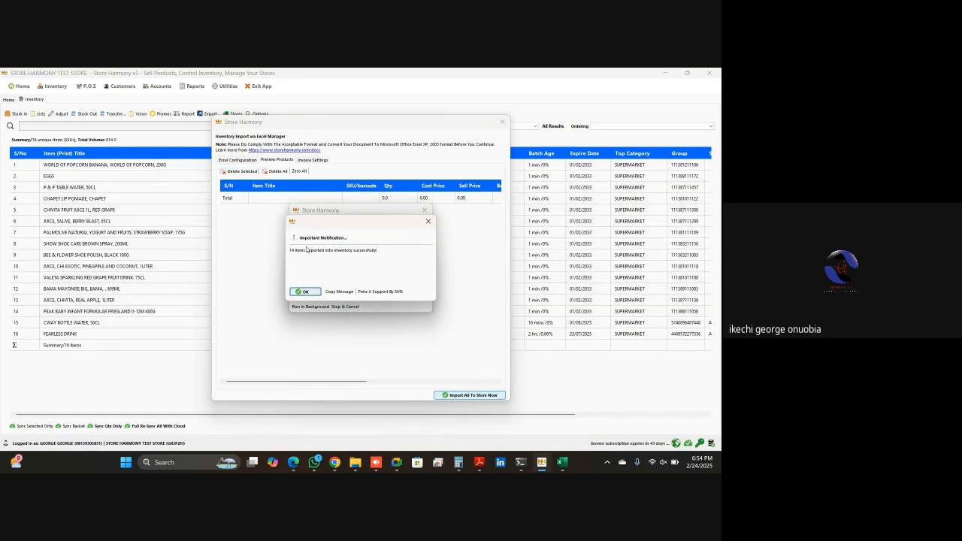
pyautogui.click(305, 292)
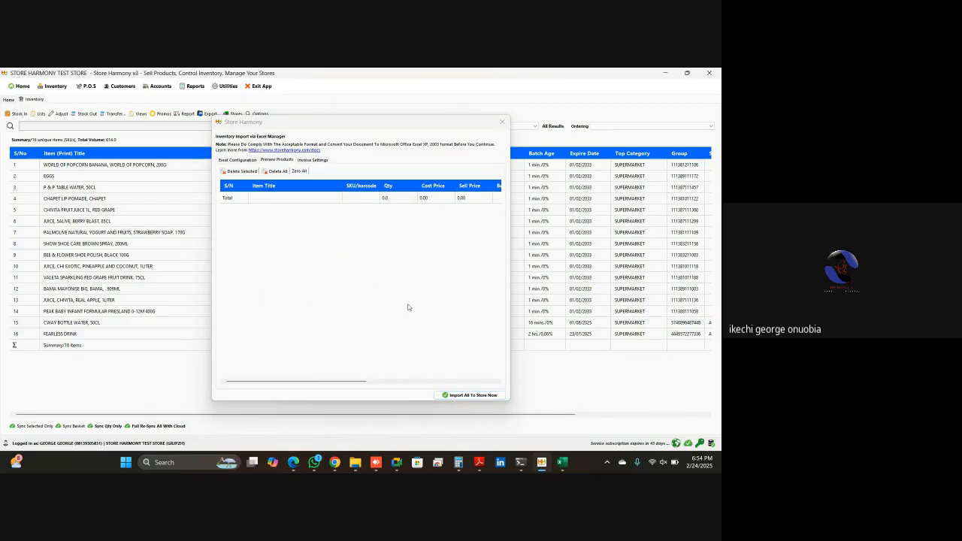
# Check the import's invoice settings, and close the import manager and the Inventory window.
pyautogui.click(313, 160)
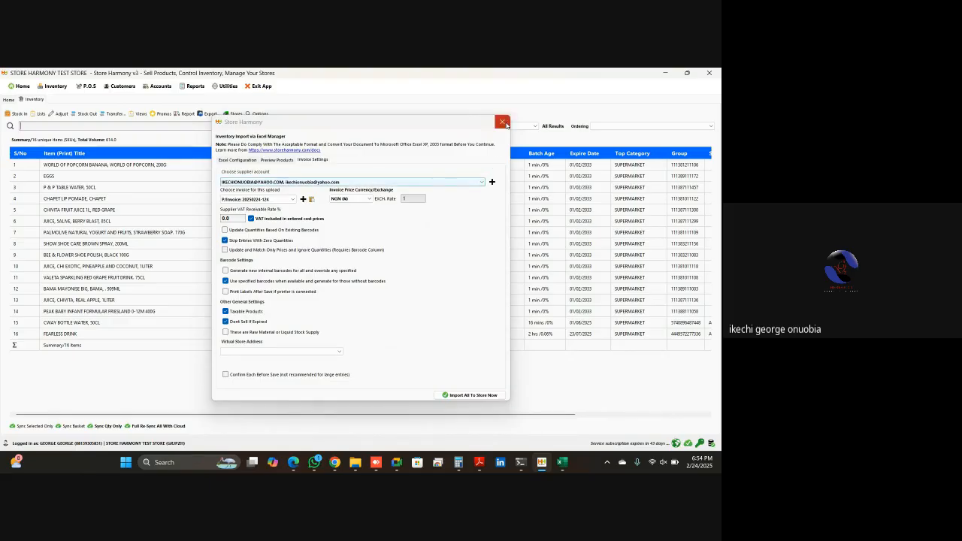
pyautogui.click(502, 122)
pyautogui.rightClick(31, 101)
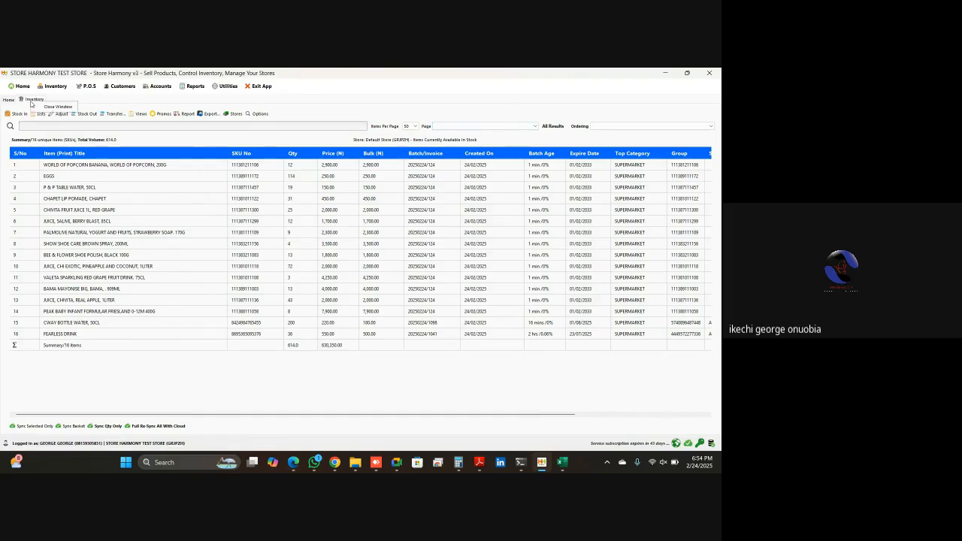
pyautogui.click(45, 107)
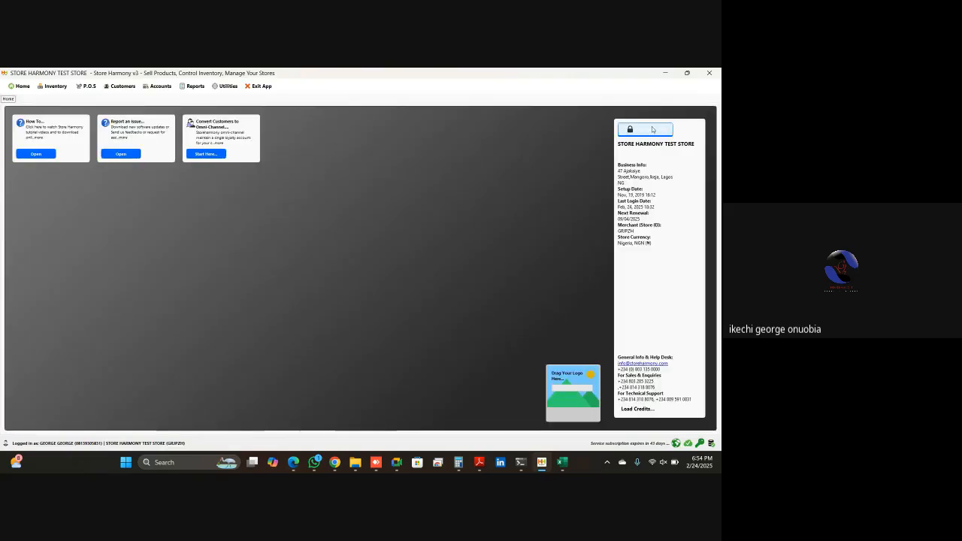
# Log out of the store account and confirm the logout.
pyautogui.click(645, 130)
pyautogui.moveTo(320, 283); pyautogui.dragTo(312, 291)
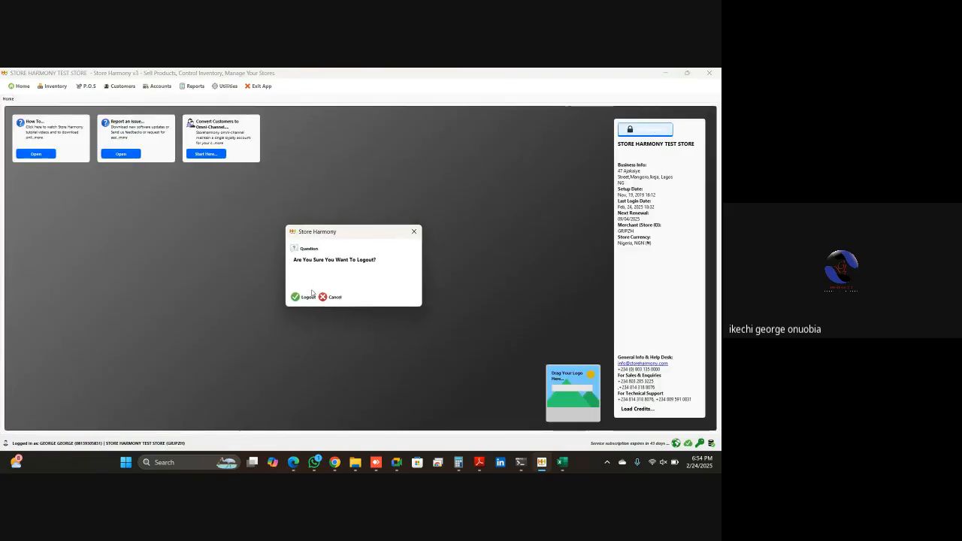
pyautogui.click(303, 298)
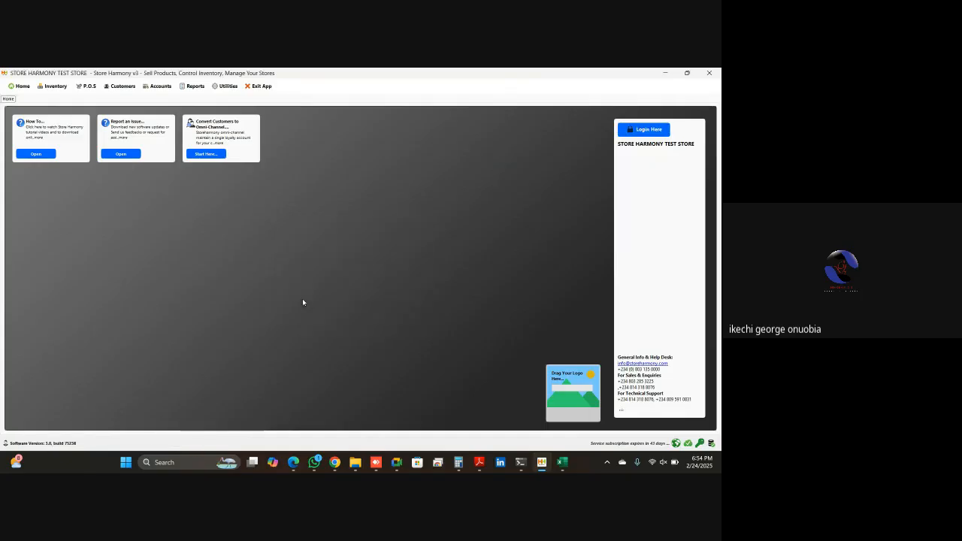
# Switch to the Google Meet call and stop presenting the screen.
pyautogui.moveTo(397, 462)
pyautogui.click(381, 430)
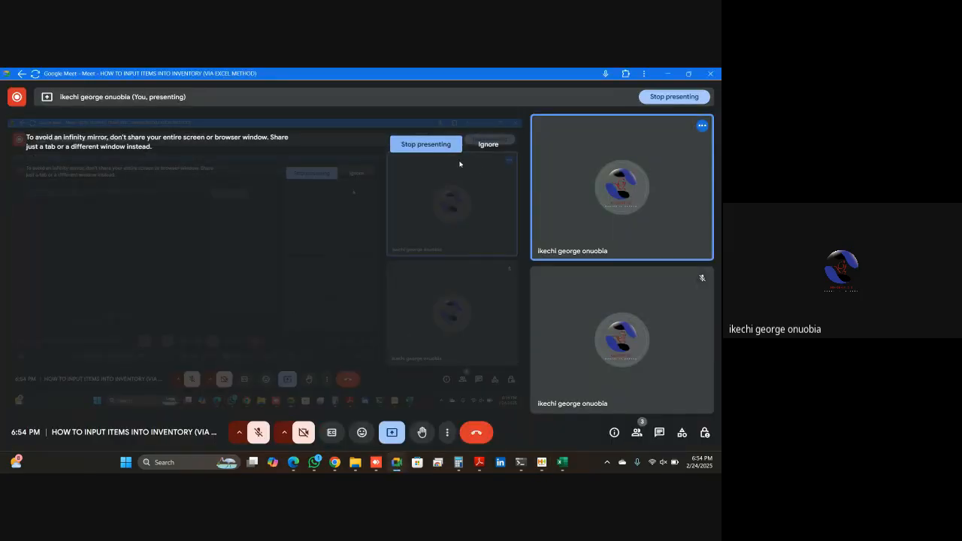
pyautogui.click(442, 145)
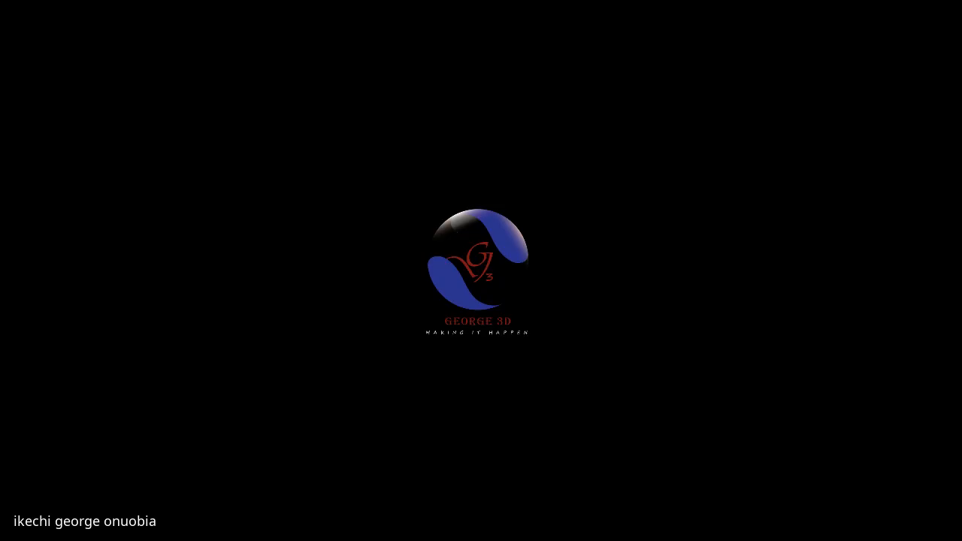